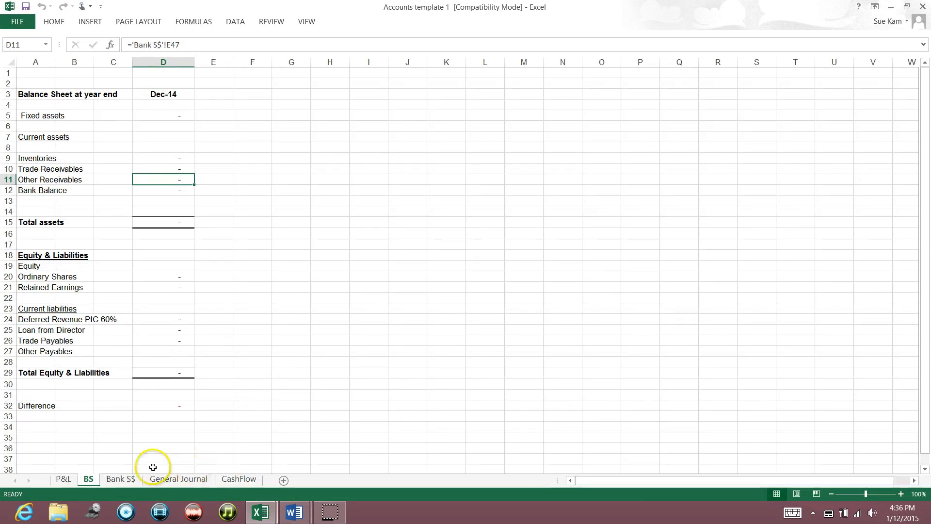
Step: Examine the P&L sheet's company name, period heading, and the formulas behind Revenue, Gross Profit and Filing Fee
{"action": "left_click", "coordinate": [67, 479]}
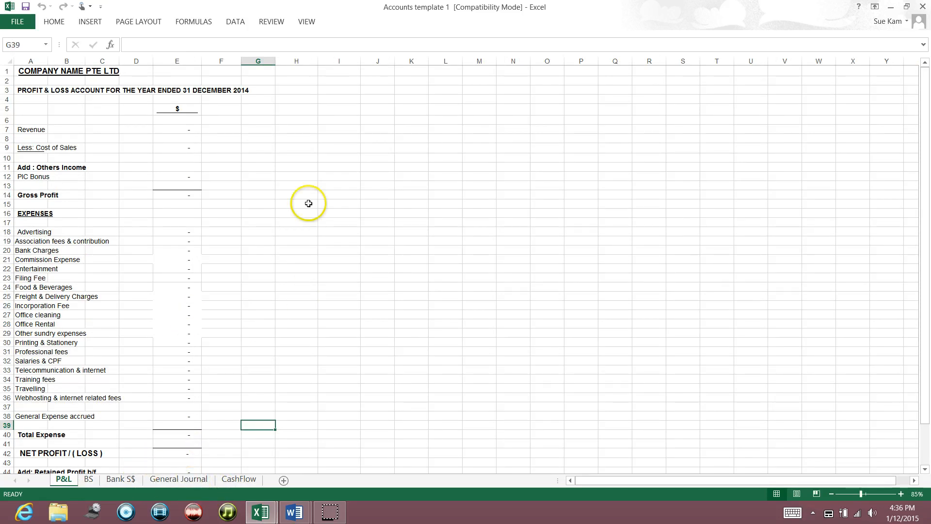
{"action": "left_click", "coordinate": [192, 129]}
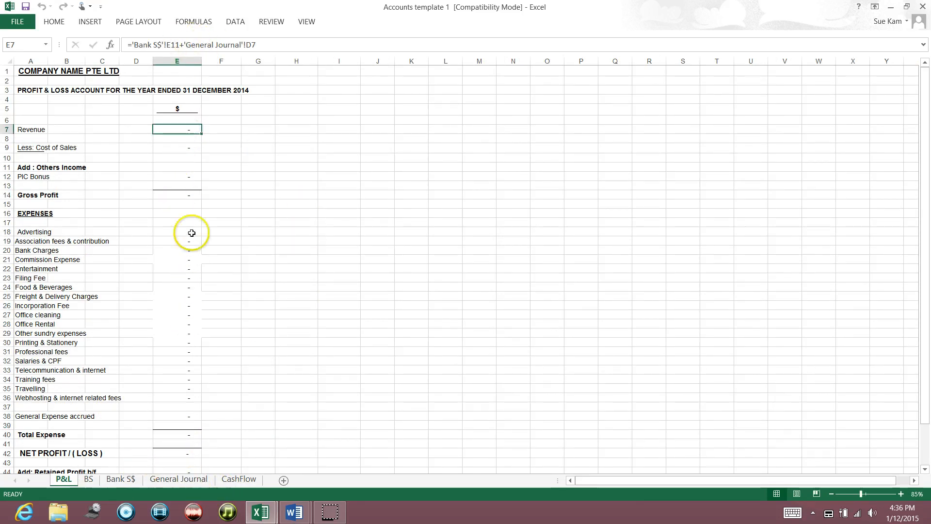
{"action": "left_click", "coordinate": [189, 194]}
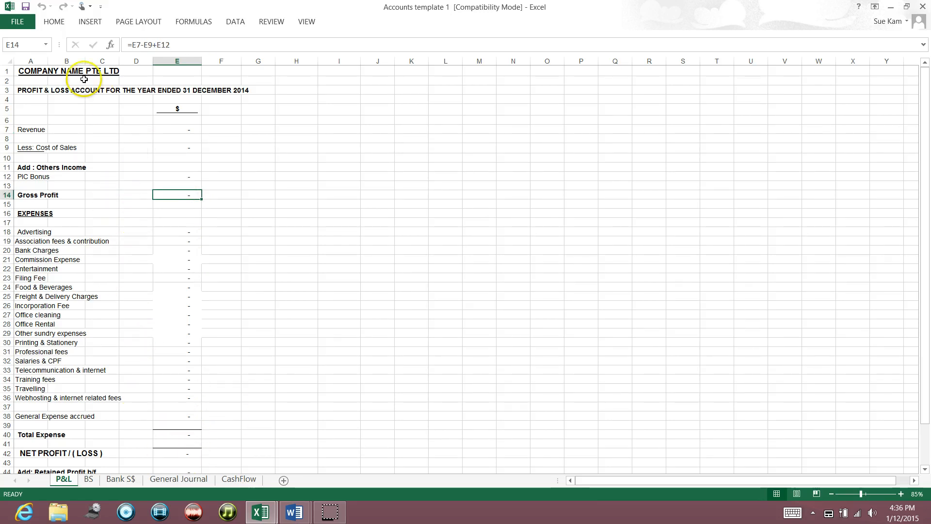
{"action": "left_click", "coordinate": [44, 71]}
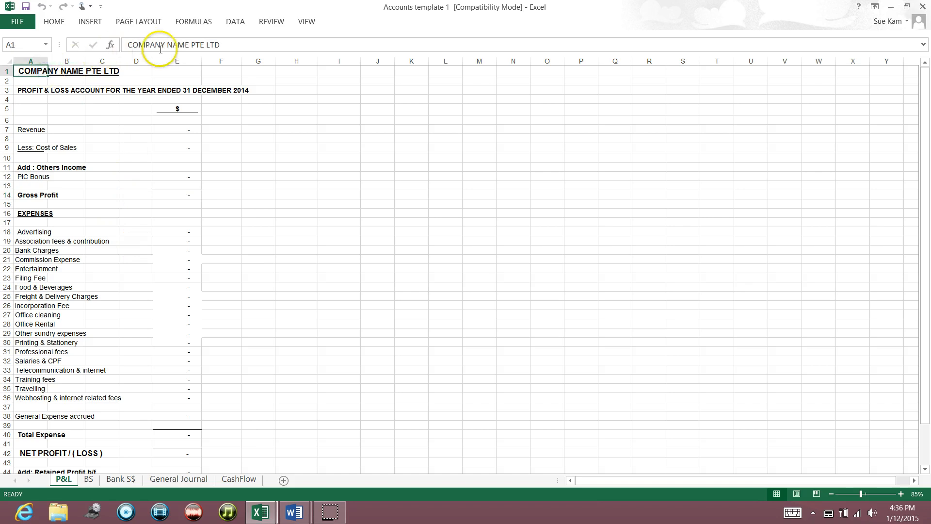
{"action": "left_click", "coordinate": [38, 92]}
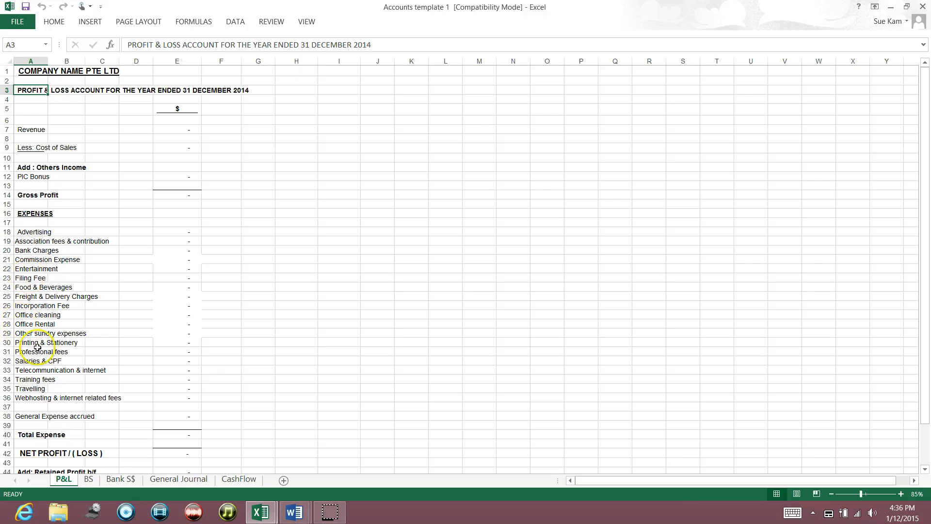
{"action": "left_click", "coordinate": [193, 276]}
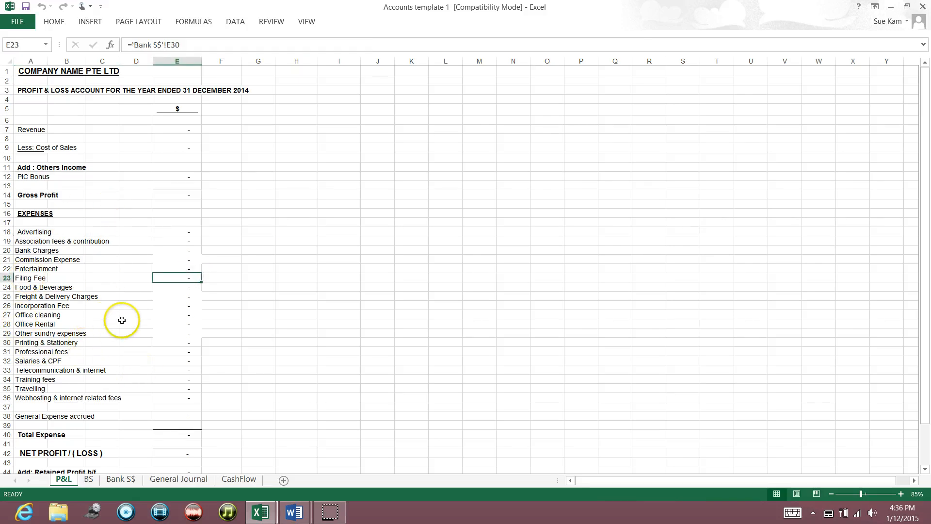
Step: Review the BS sheet and the company name and period heading of the CashFlow sheet
{"action": "left_click", "coordinate": [89, 479]}
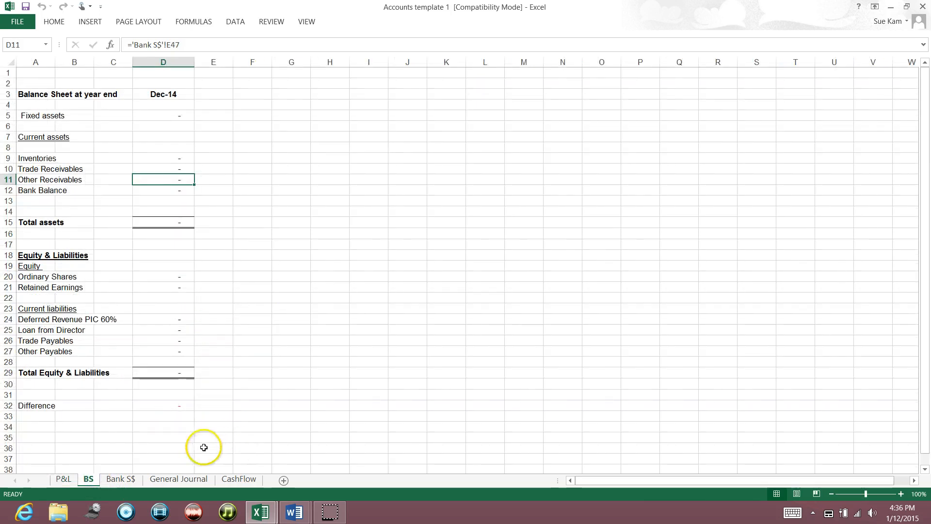
{"action": "left_click", "coordinate": [238, 479]}
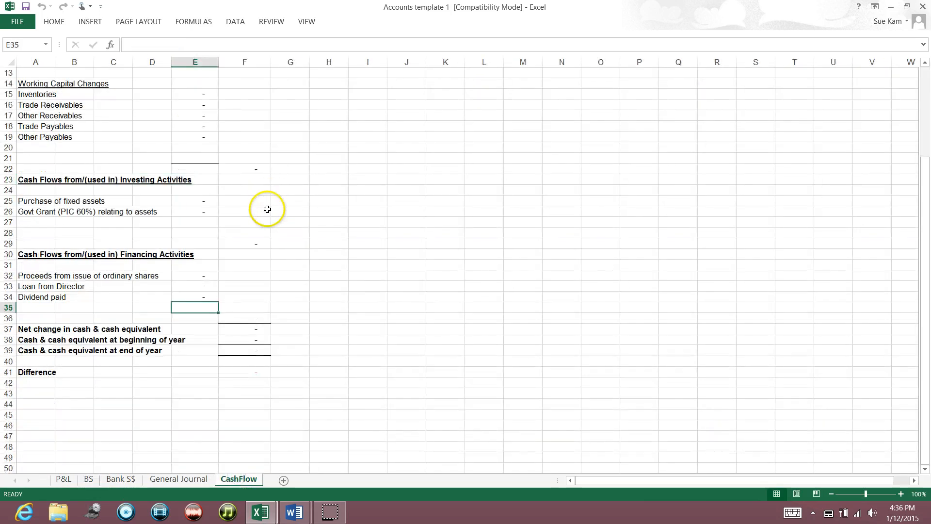
{"action": "scroll", "coordinate": [296, 210], "scroll_direction": "up", "scroll_amount": 4}
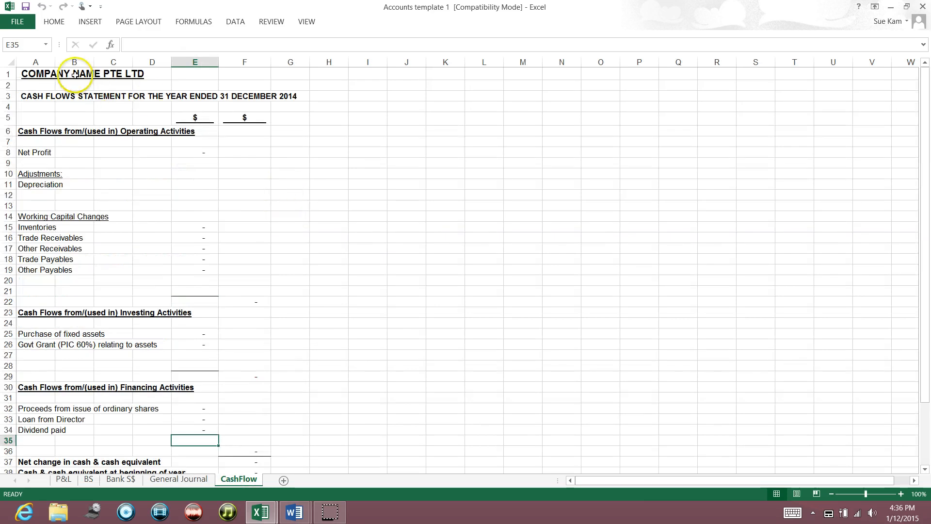
{"action": "left_click", "coordinate": [57, 73]}
{"action": "left_click", "coordinate": [44, 73]}
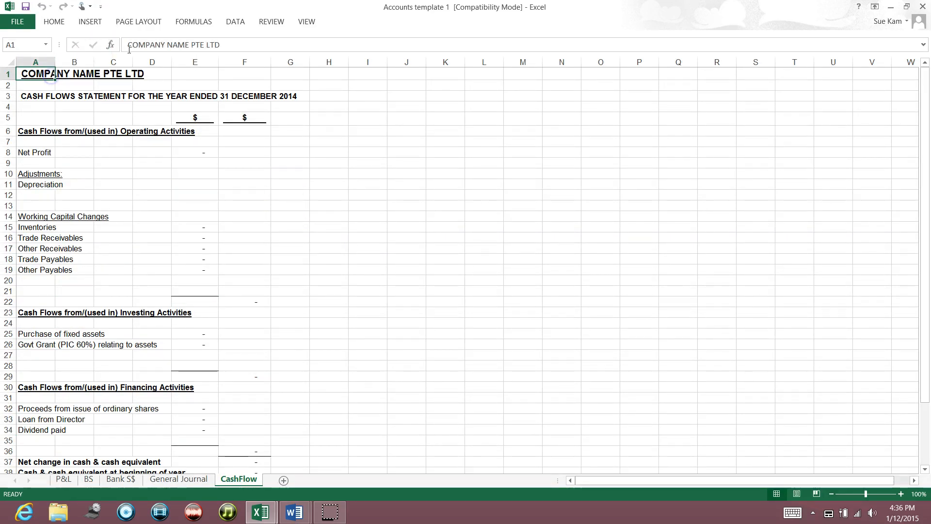
{"action": "left_click", "coordinate": [72, 96]}
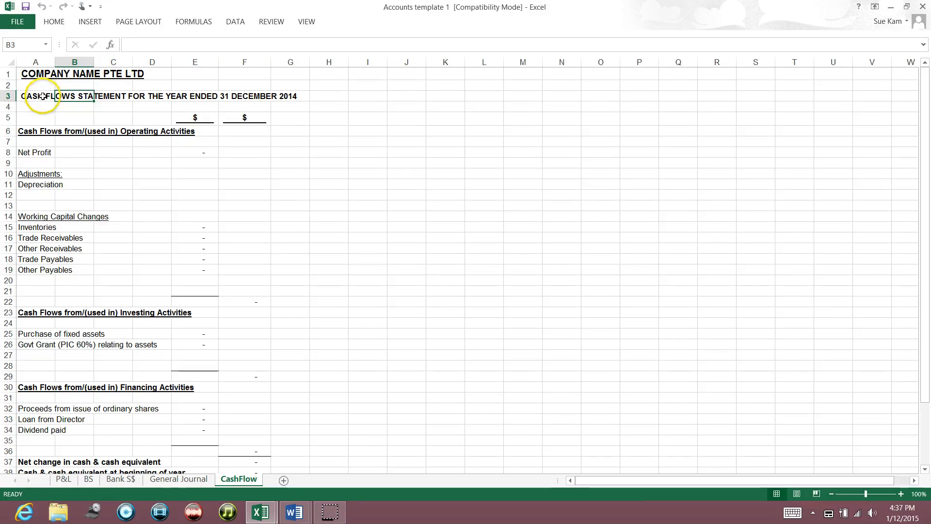
{"action": "left_click", "coordinate": [39, 96]}
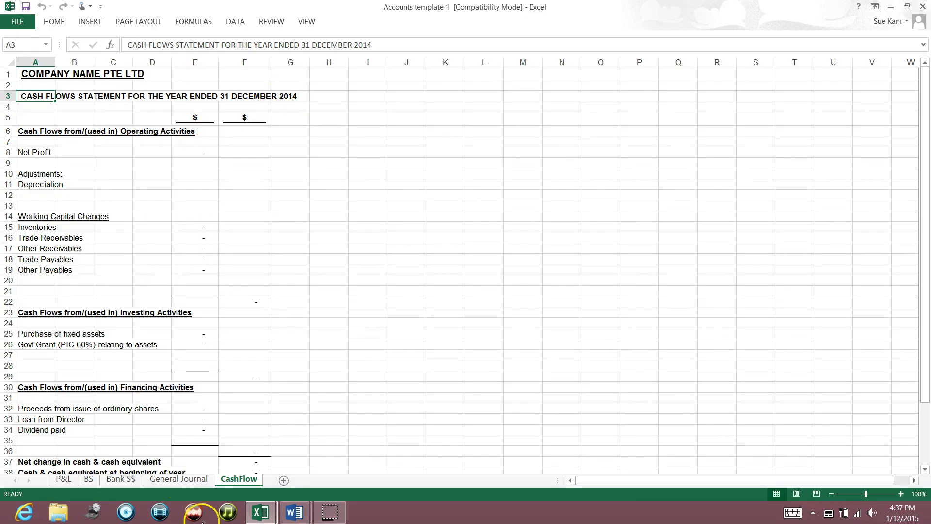
Step: On the Bank S$ sheet, enter receipts of 1000 for Share Capital and 5000 for Revenue
{"action": "left_click", "coordinate": [126, 480]}
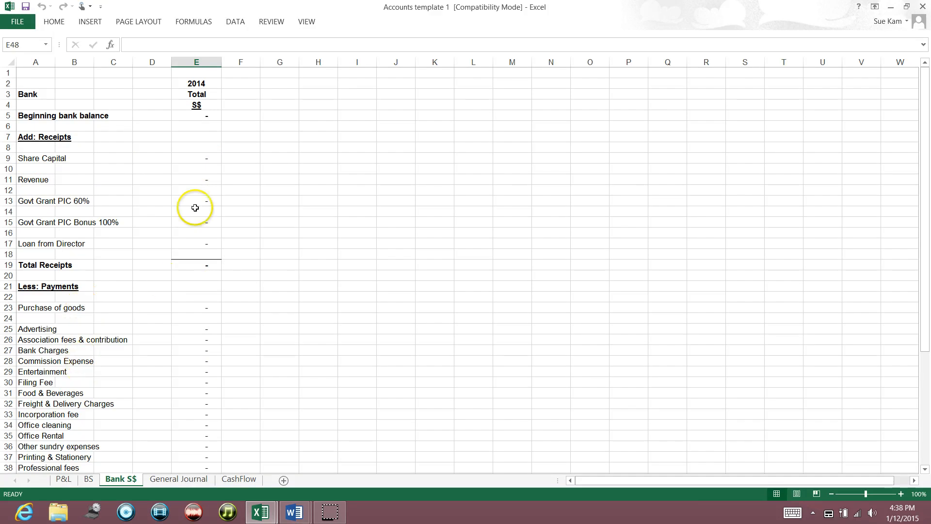
{"action": "left_click", "coordinate": [205, 159]}
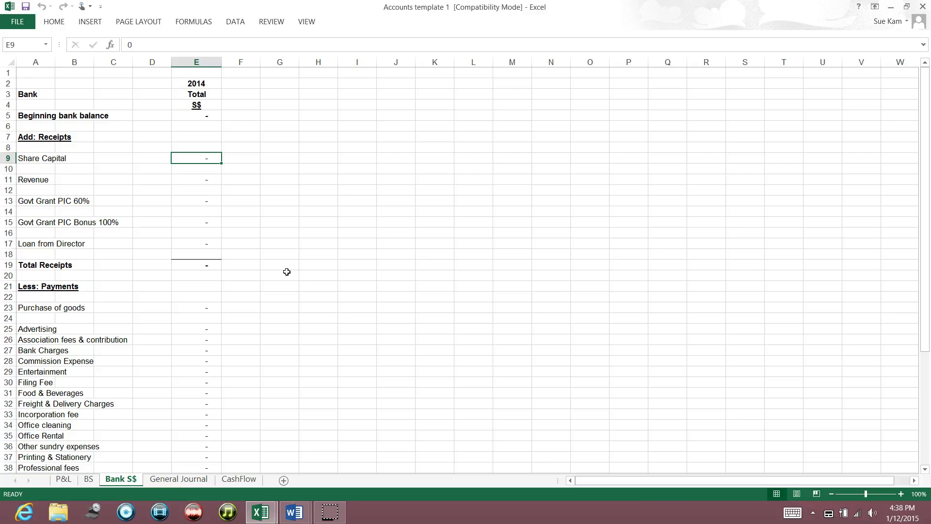
{"action": "type", "text": "1000"}
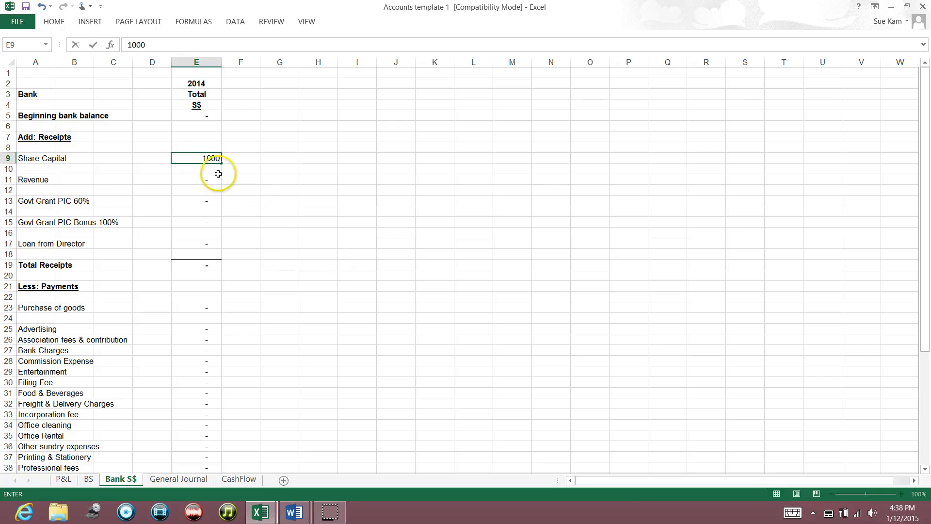
{"action": "left_click", "coordinate": [201, 178]}
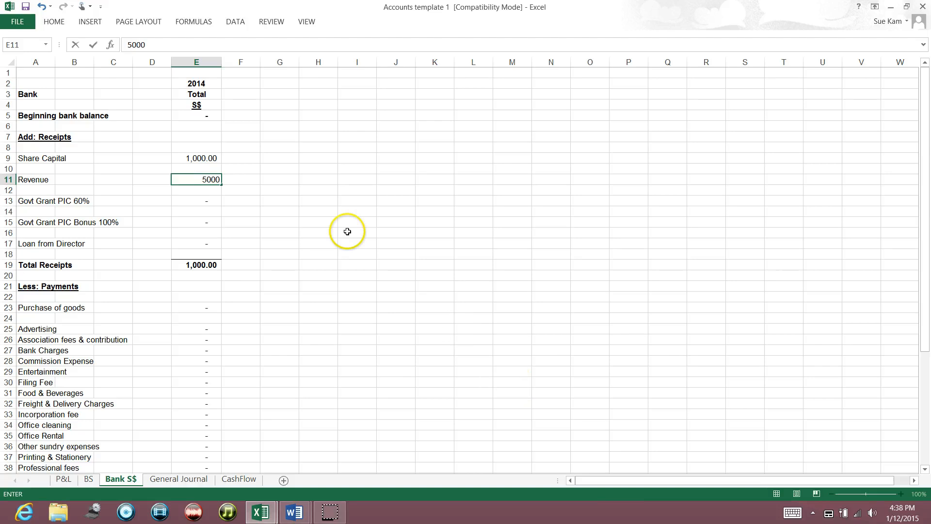
Step: Enter receipts of 3000 for Govt Grant PIC 60%, 5000 for Govt Grant PIC Bonus 100% and 500 for Loan from Director
{"action": "left_click", "coordinate": [195, 202]}
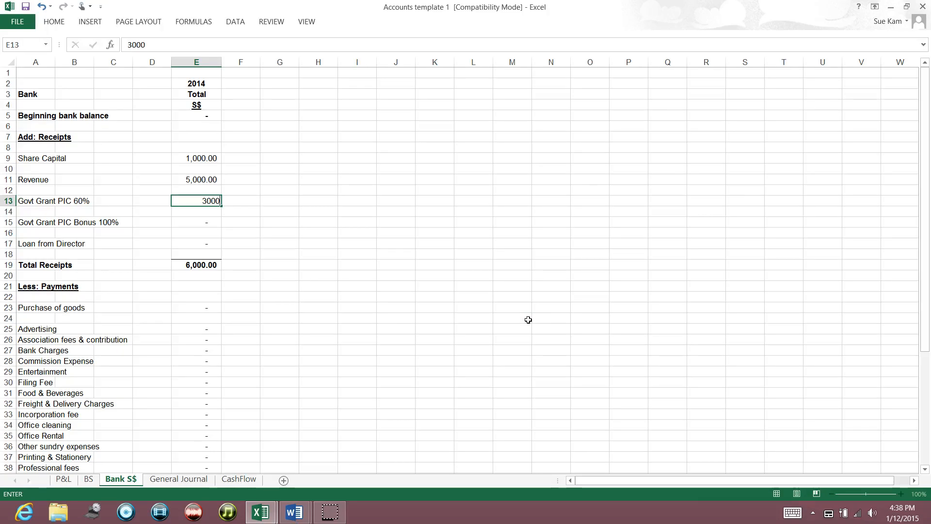
{"action": "key", "text": "Return"}
{"action": "key", "text": "Return"}
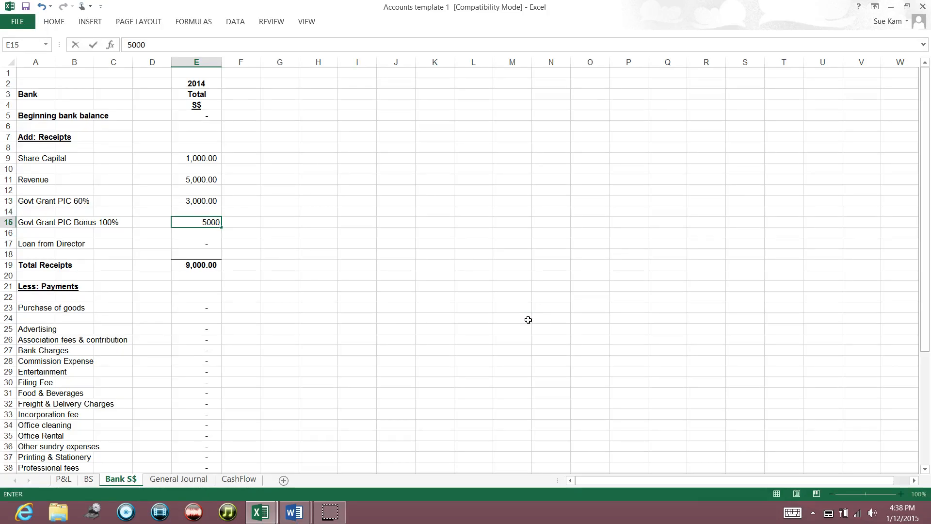
{"action": "key", "text": "Return"}
{"action": "key", "text": "Return"}
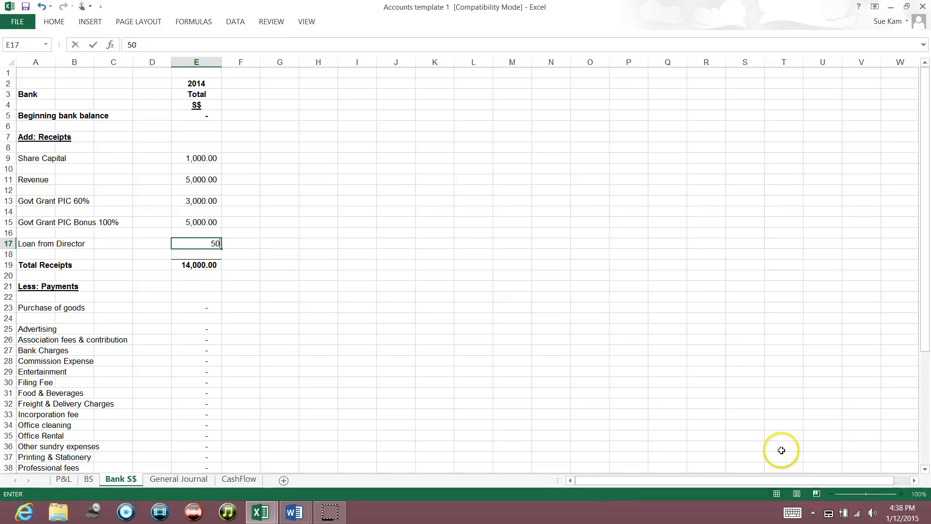
{"action": "key", "text": "Return"}
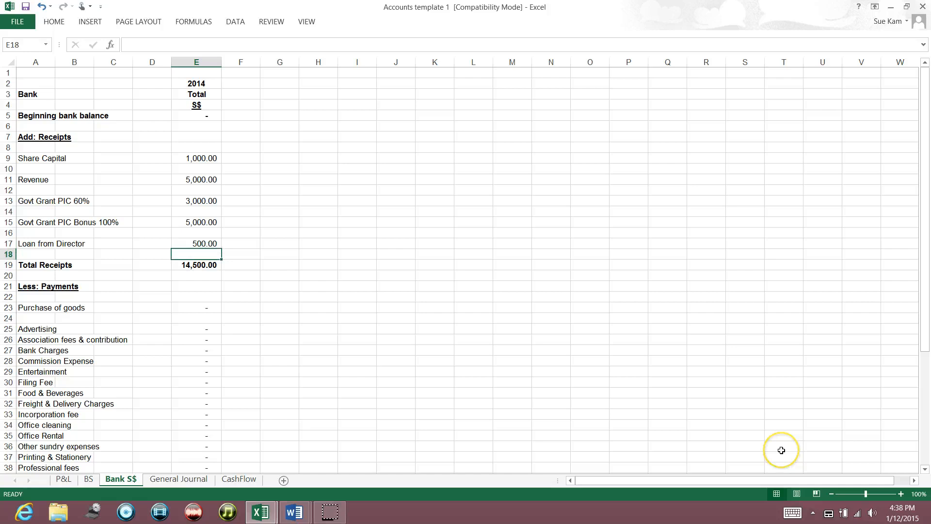
Step: Enter a payment of 2500 for Purchase of goods on the Bank S$ sheet
{"action": "key", "text": "Down"}
{"action": "key", "text": "Down"}
{"action": "key", "text": "Down"}
{"action": "key", "text": "Down"}
{"action": "key", "text": "Down"}
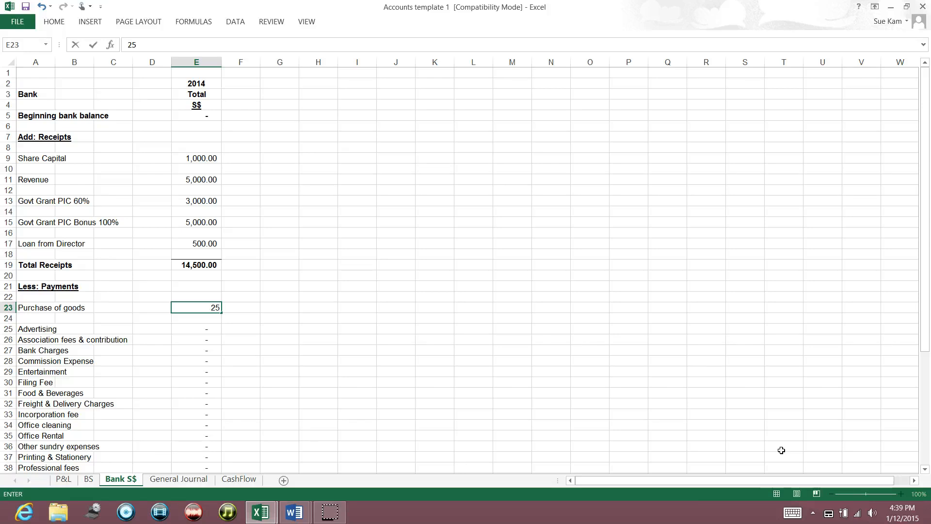
{"action": "type", "text": "2500"}
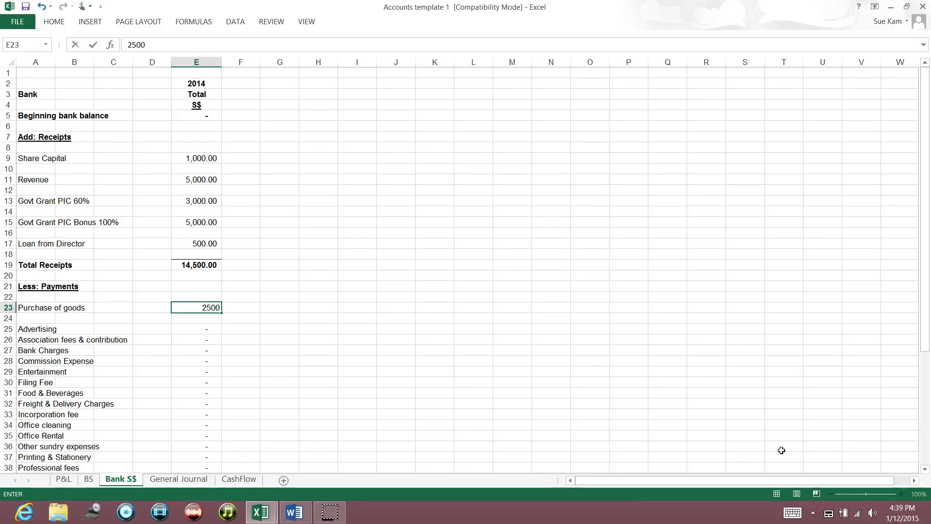
{"action": "key", "text": "Return"}
Step: Enter payments of 600 for Advertising and 300 for Association fees & contribution
{"action": "key", "text": "Return"}
{"action": "type", "text": "6"}
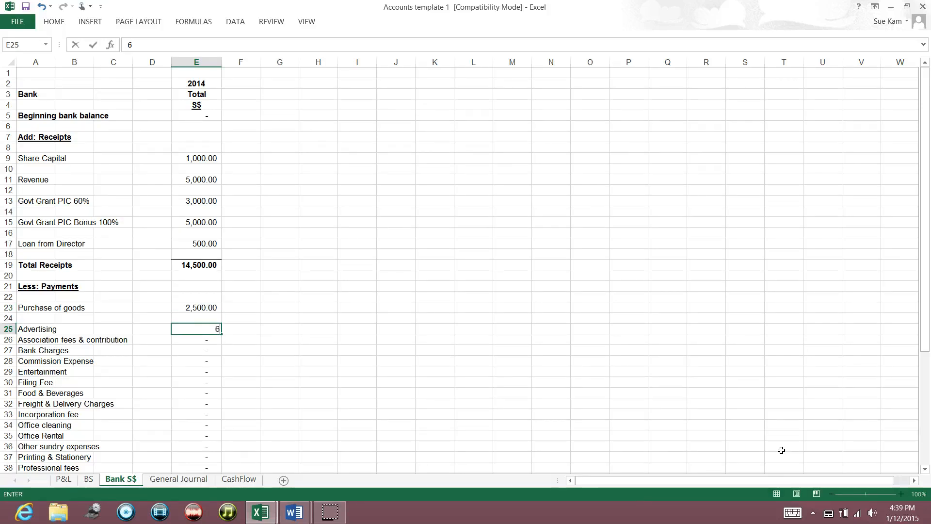
{"action": "type", "text": "00"}
{"action": "key", "text": "Return"}
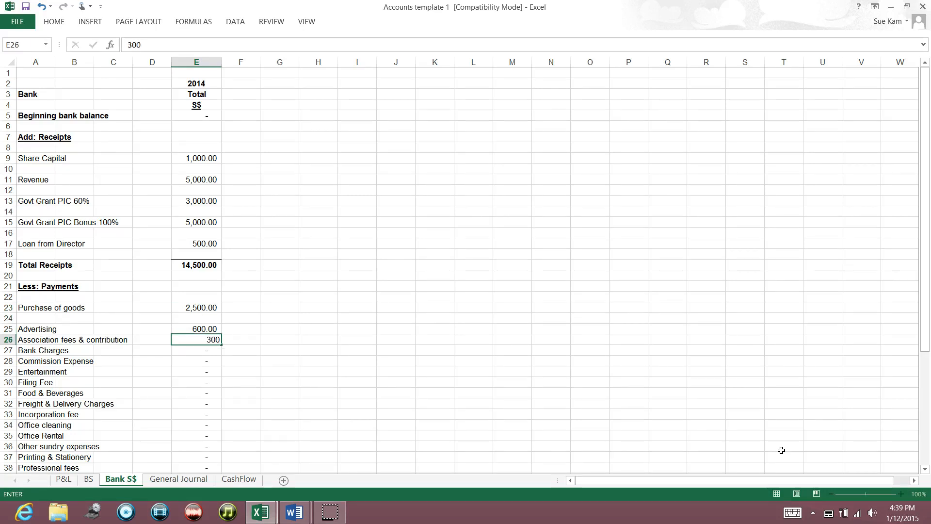
{"action": "key", "text": "Return"}
Step: Enter a payment of 600 for Filing Fee on the Bank S$ sheet
{"action": "key", "text": "Down"}
{"action": "key", "text": "Down"}
{"action": "key", "text": "Down"}
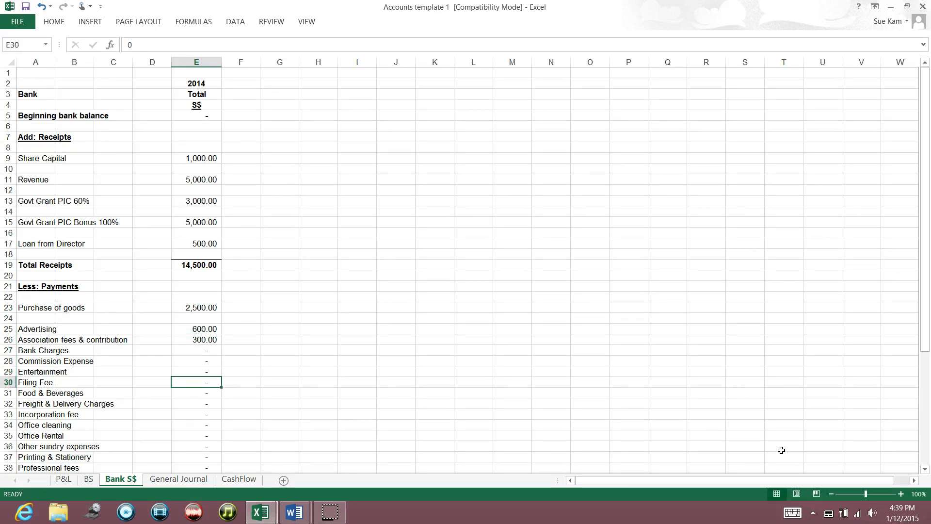
{"action": "scroll", "coordinate": [686, 422], "scroll_direction": "down", "scroll_amount": 3}
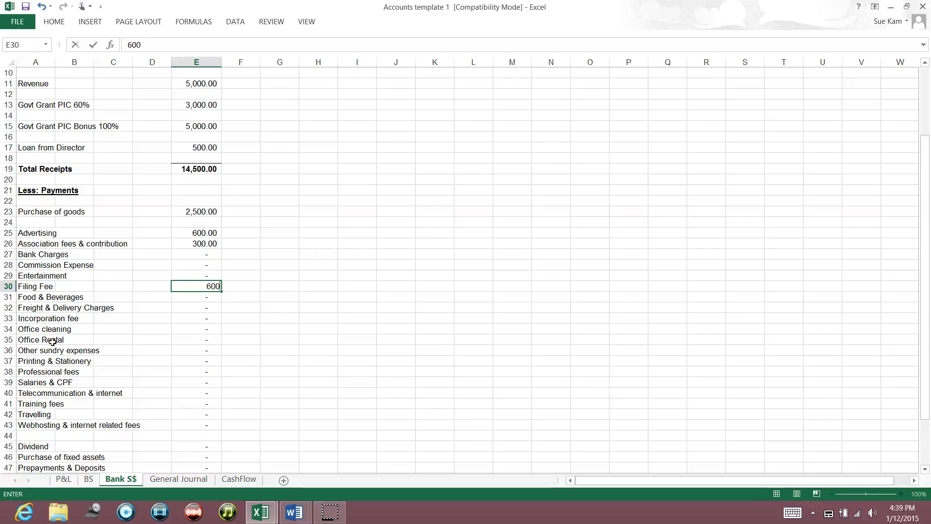
{"action": "key", "text": "Return"}
Step: Enter payments of 50 for Freight & Delivery Charges and 20 for Other sundry expenses
{"action": "key", "text": "Return"}
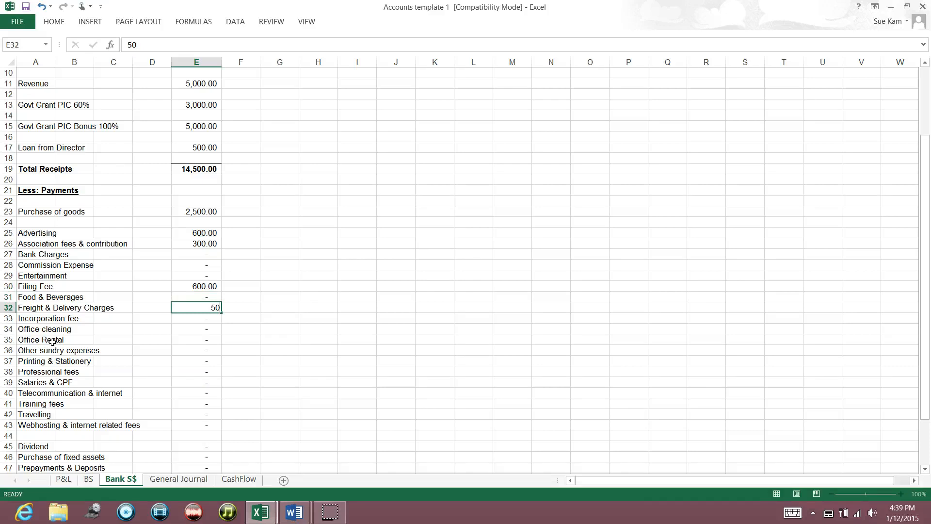
{"action": "key", "text": "Return"}
{"action": "key", "text": "Return"}
{"action": "key", "text": "Return"}
{"action": "key", "text": "Return"}
{"action": "type", "text": "20"}
{"action": "key", "text": "Return"}
Step: Enter a payment of 500 for Telecommunication & internet on the Bank S$ sheet
{"action": "key", "text": "Return"}
{"action": "key", "text": "Return"}
{"action": "key", "text": "Return"}
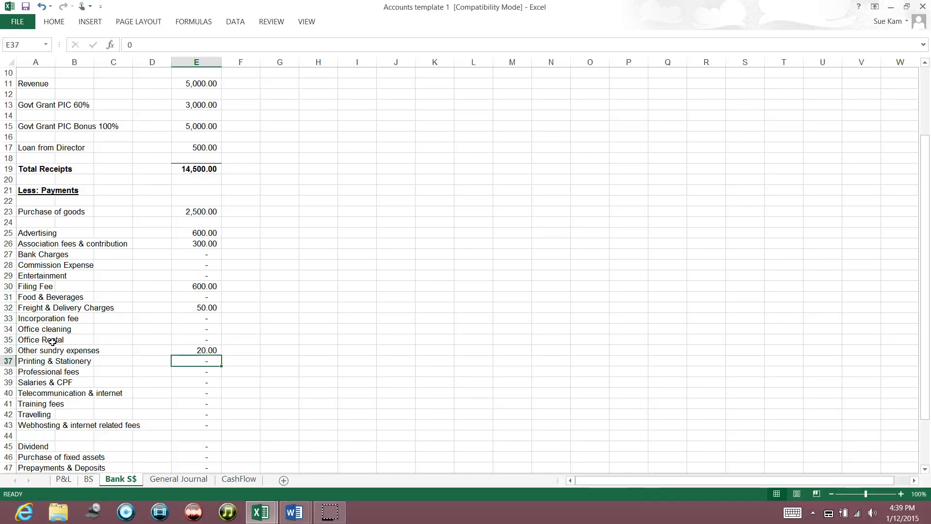
{"action": "type", "text": "5"}
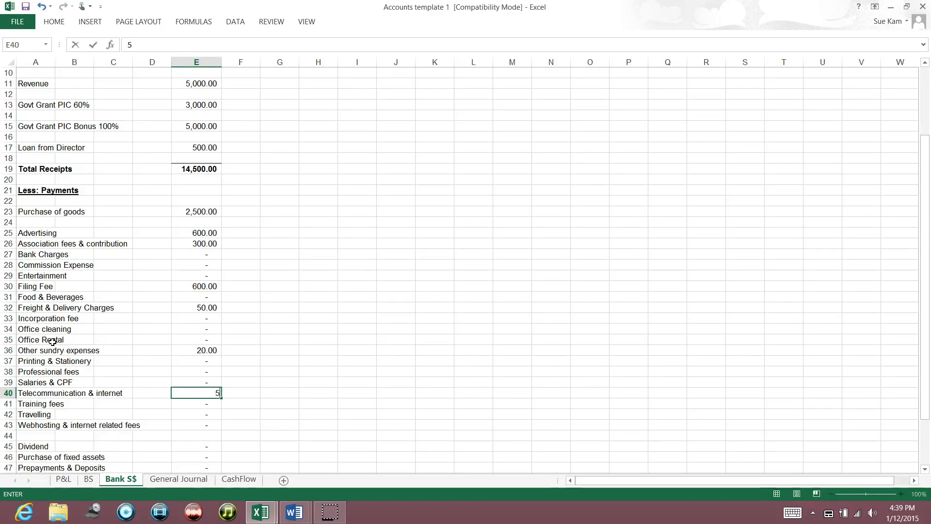
{"action": "key", "text": "Return"}
Step: Enter payments of 500 for Travelling and 30 for Webhosting & internet related fees
{"action": "key", "text": "Return"}
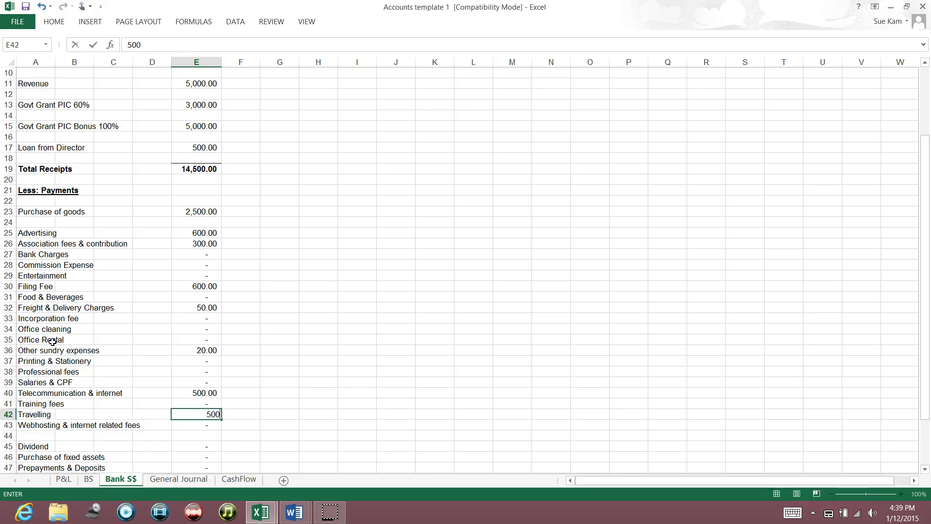
{"action": "key", "text": "Return"}
{"action": "type", "text": "30"}
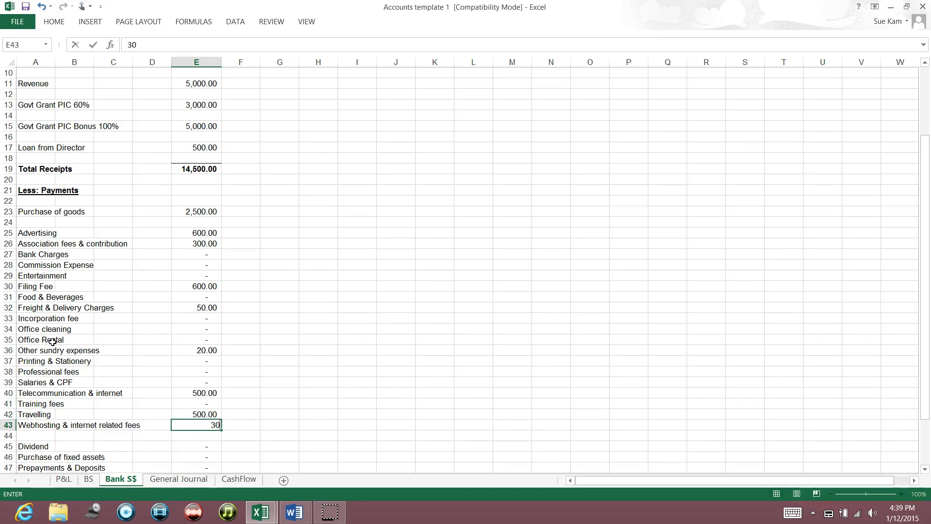
{"action": "key", "text": "Return"}
Step: Enter a payment of 600 for Dividend on the Bank S$ sheet
{"action": "key", "text": "Return"}
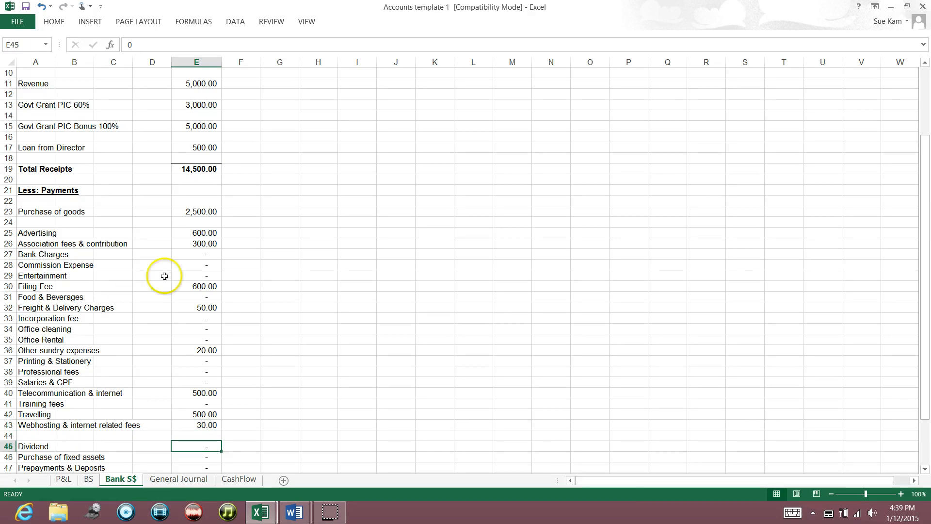
{"action": "scroll", "coordinate": [444, 307], "scroll_direction": "down", "scroll_amount": 2}
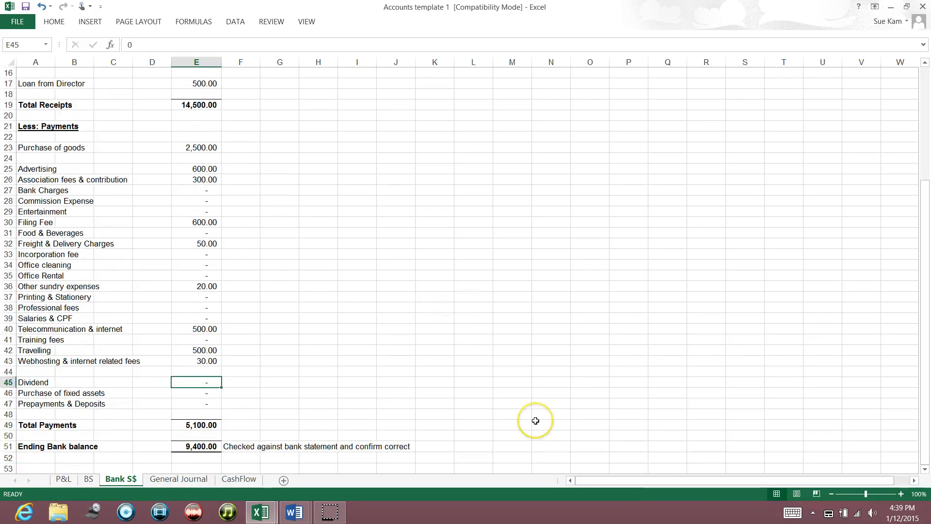
{"action": "type", "text": "60"}
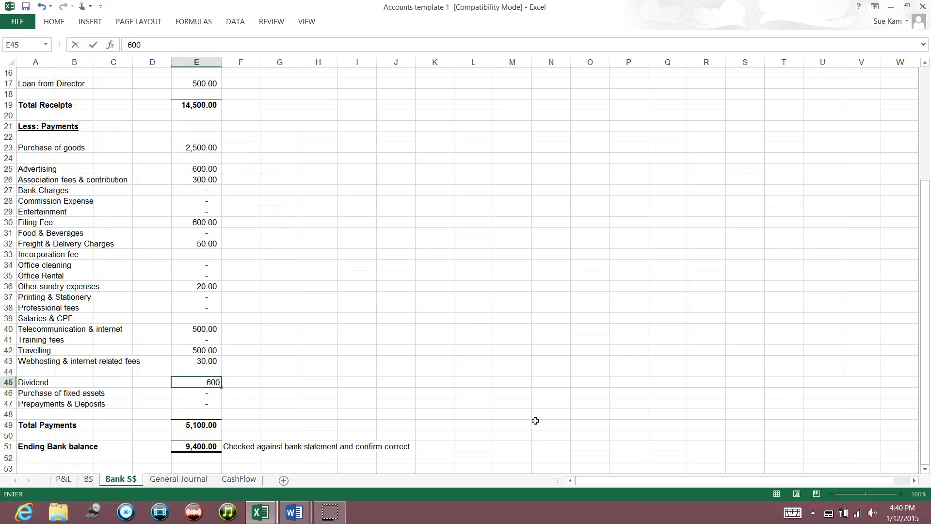
{"action": "type", "text": "0"}
{"action": "key", "text": "Return"}
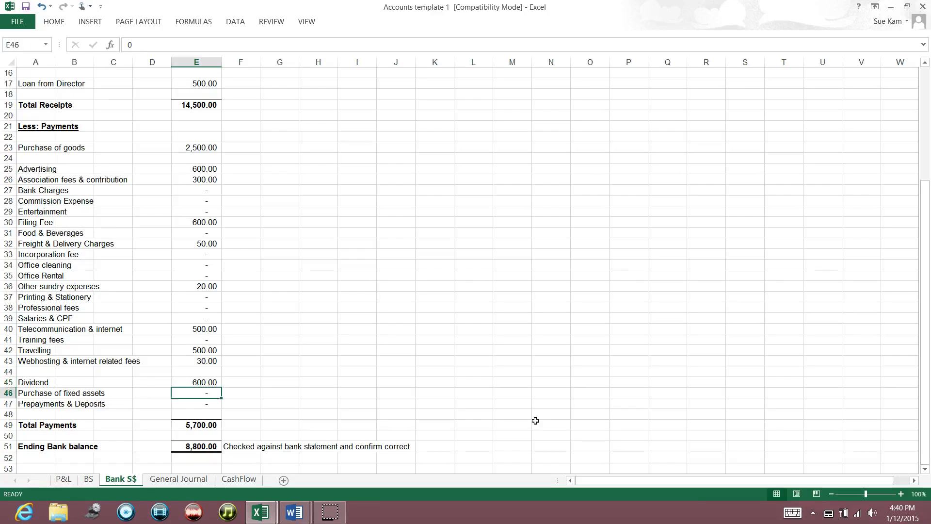
Step: Set the Dividend payment on the Bank S$ sheet to 60
{"action": "key", "text": "Up"}
{"action": "type", "text": "6"}
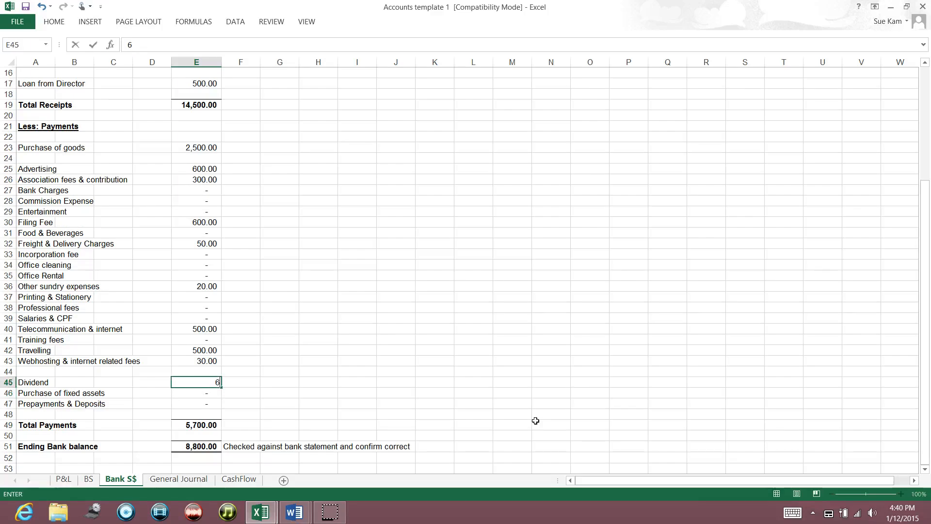
{"action": "key", "text": "Return"}
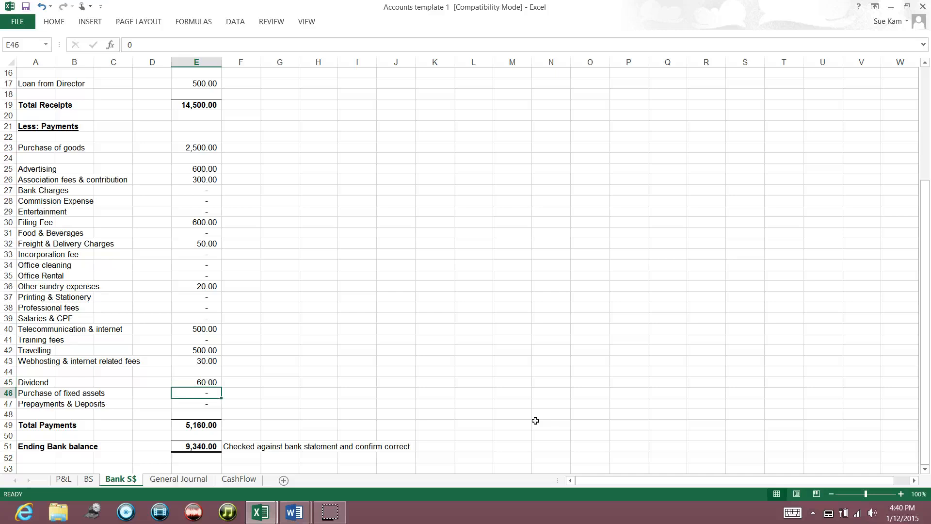
Step: Enter payments of 5,000 for Purchase of fixed assets and 60 for Prepayments & Deposits
{"action": "scroll", "coordinate": [561, 394], "scroll_direction": "up", "scroll_amount": 4}
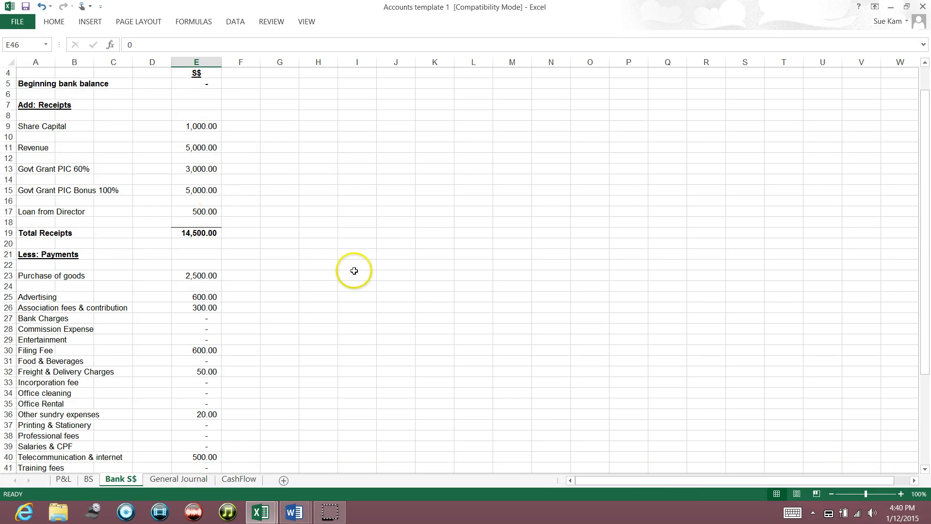
{"action": "scroll", "coordinate": [354, 271], "scroll_direction": "down", "scroll_amount": 4}
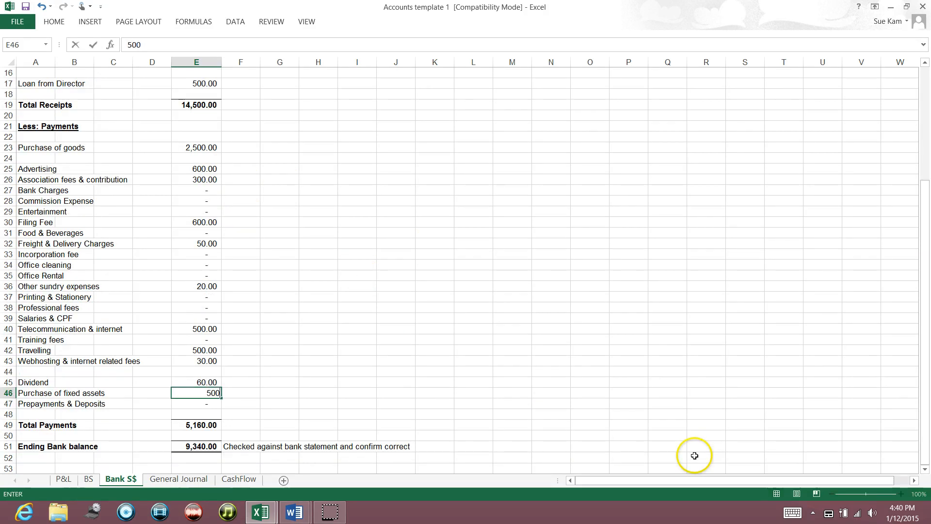
{"action": "type", "text": "0"}
{"action": "key", "text": "Return"}
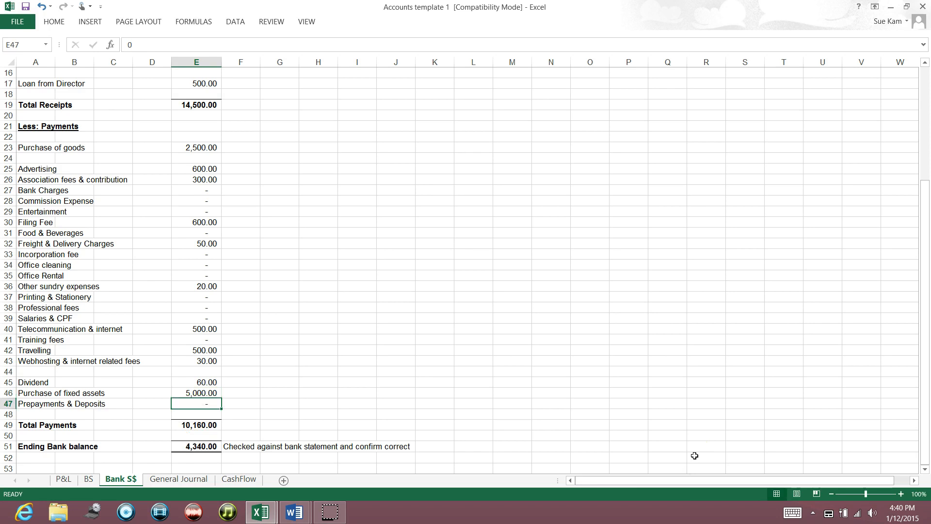
{"action": "type", "text": "60"}
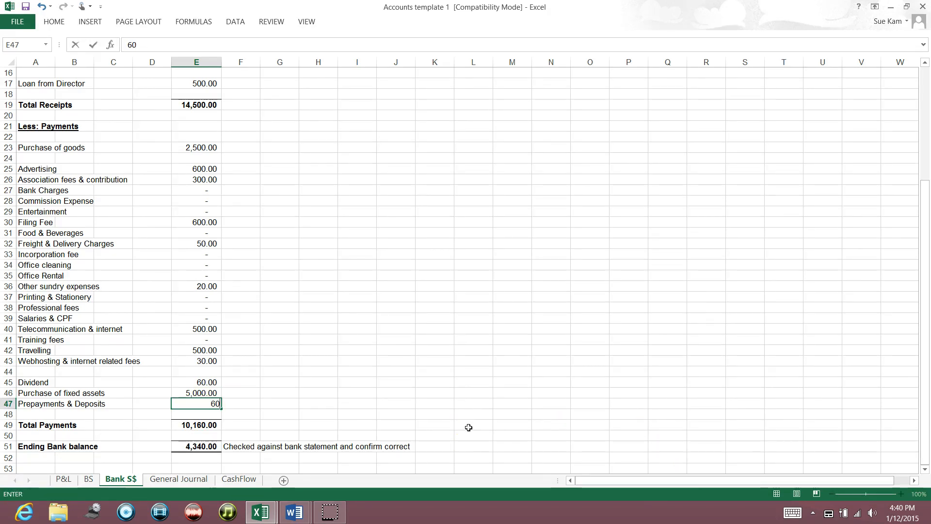
{"action": "key", "text": "Return"}
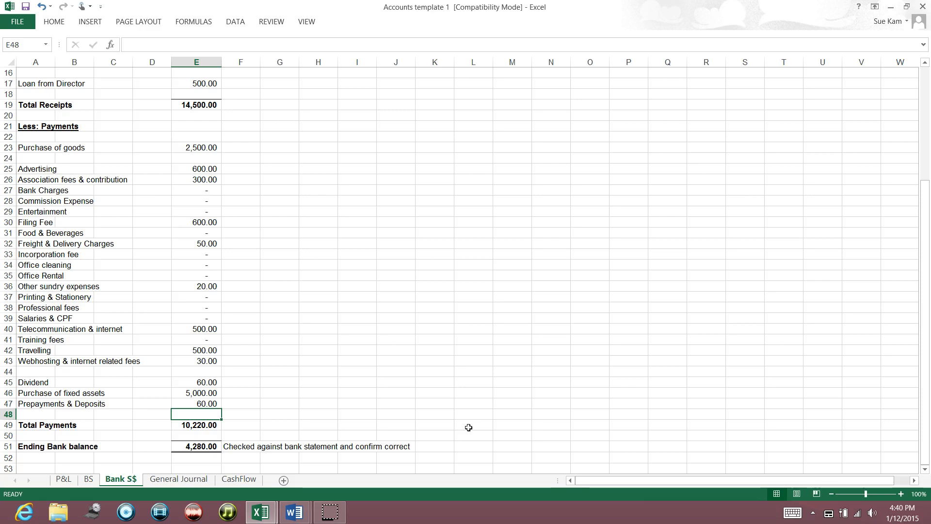
{"action": "key", "text": "Down"}
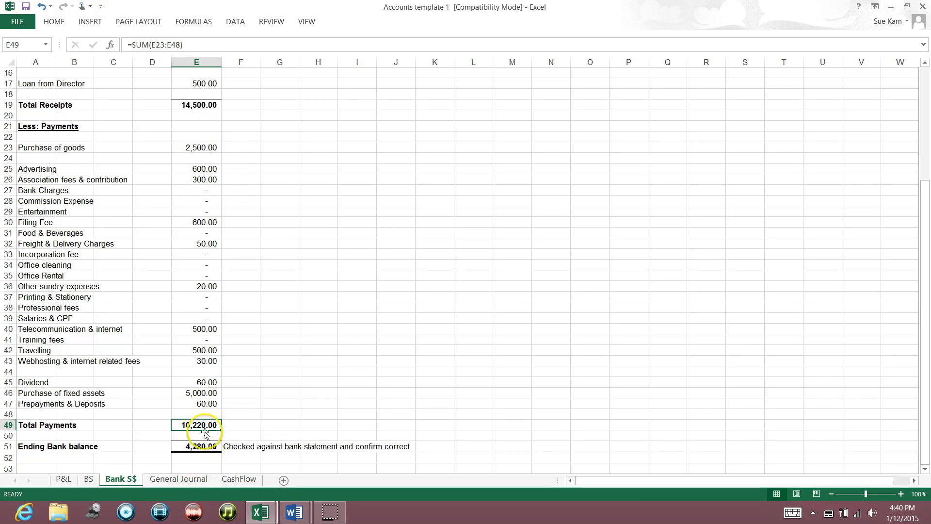
Step: On the General Journal sheet, set total unpaid sales to 500 and total unpaid purchases of goods to 300
{"action": "left_click", "coordinate": [183, 480]}
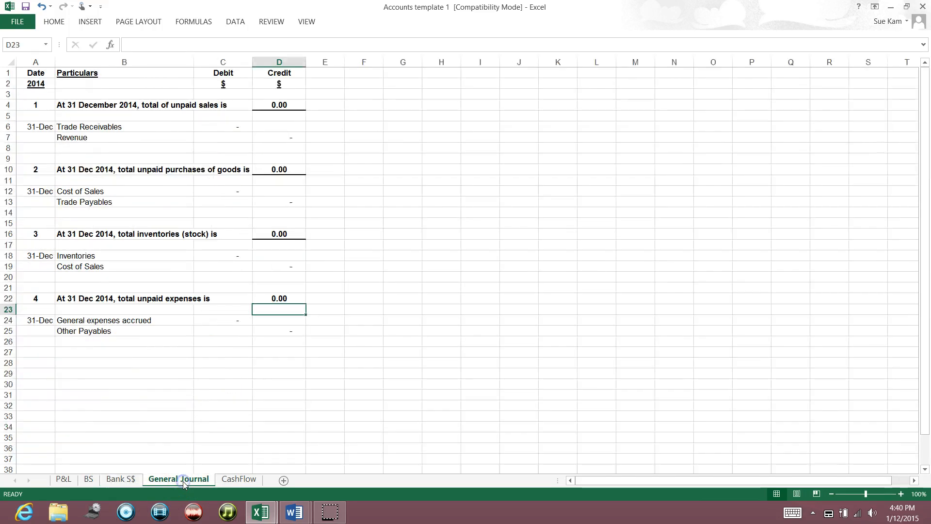
{"action": "left_click", "coordinate": [285, 108]}
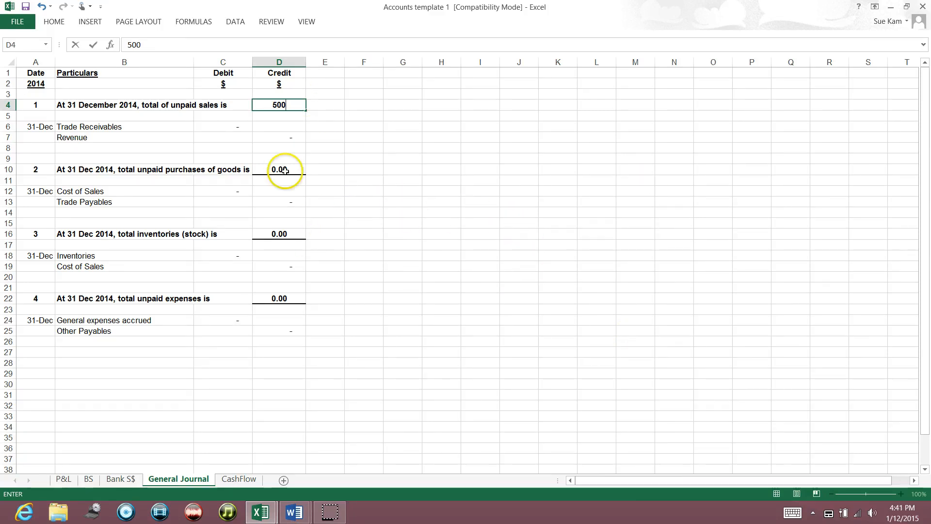
{"action": "left_click", "coordinate": [301, 170]}
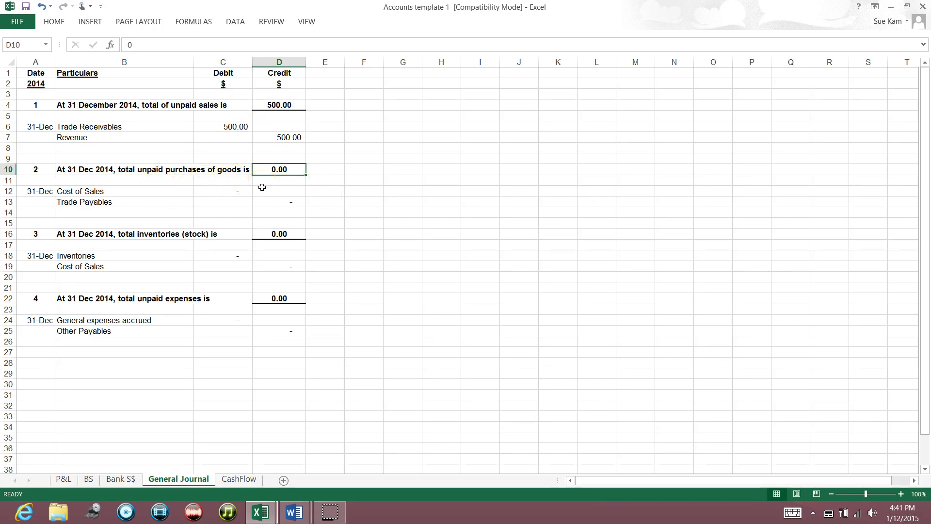
{"action": "type", "text": "30"}
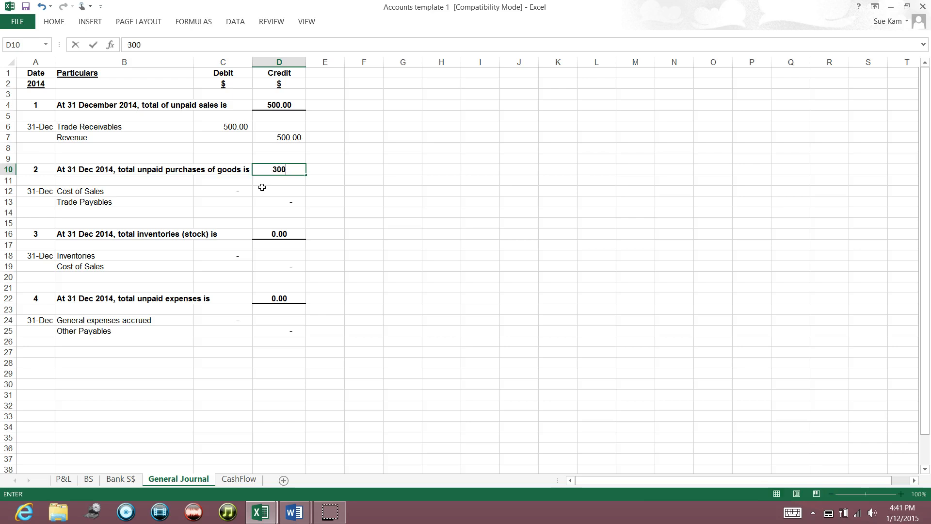
{"action": "type", "text": "0"}
{"action": "key", "text": "Return"}
Step: Set the total inventories (stock) at 31 Dec 2014 to 200 in journal entry 3
{"action": "key", "text": "Return"}
{"action": "key", "text": "Return"}
{"action": "key", "text": "Return"}
{"action": "key", "text": "Return"}
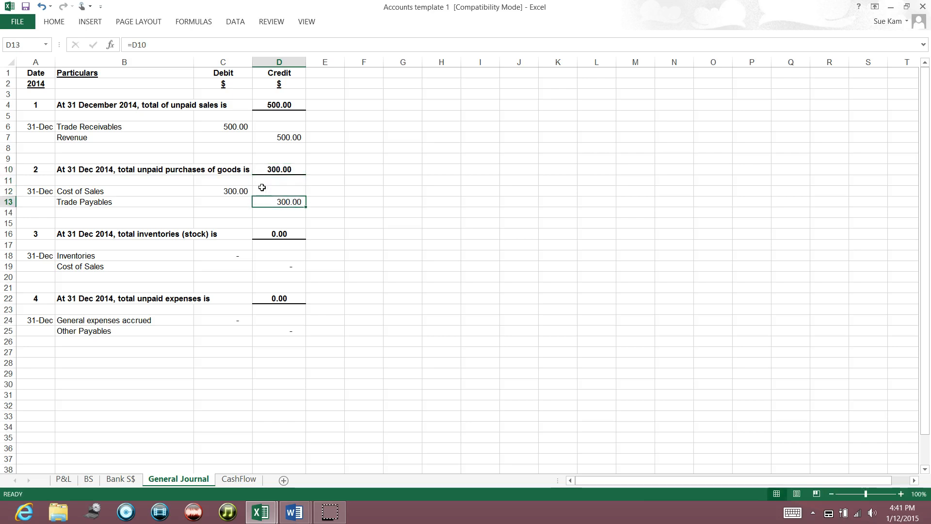
{"action": "key", "text": "Down"}
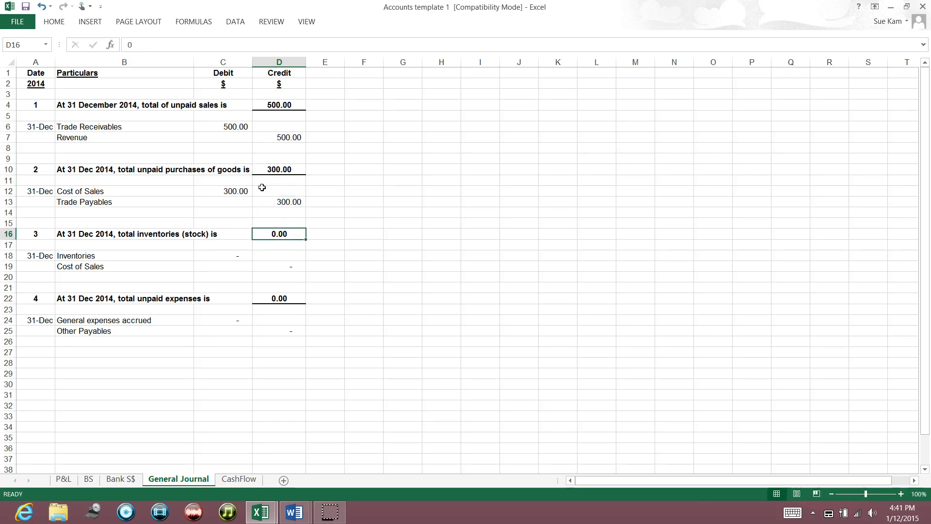
{"action": "type", "text": "0"}
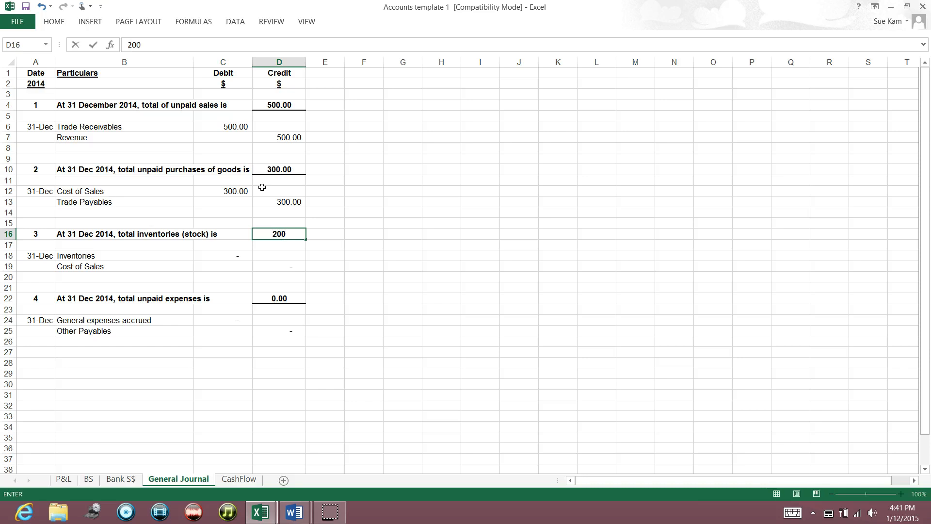
{"action": "key", "text": "Return"}
Step: Set the total unpaid expenses at 31 Dec 2014 to 150 in journal entry 4
{"action": "key", "text": "Return"}
{"action": "key", "text": "Return"}
{"action": "key", "text": "Return"}
{"action": "key", "text": "Return"}
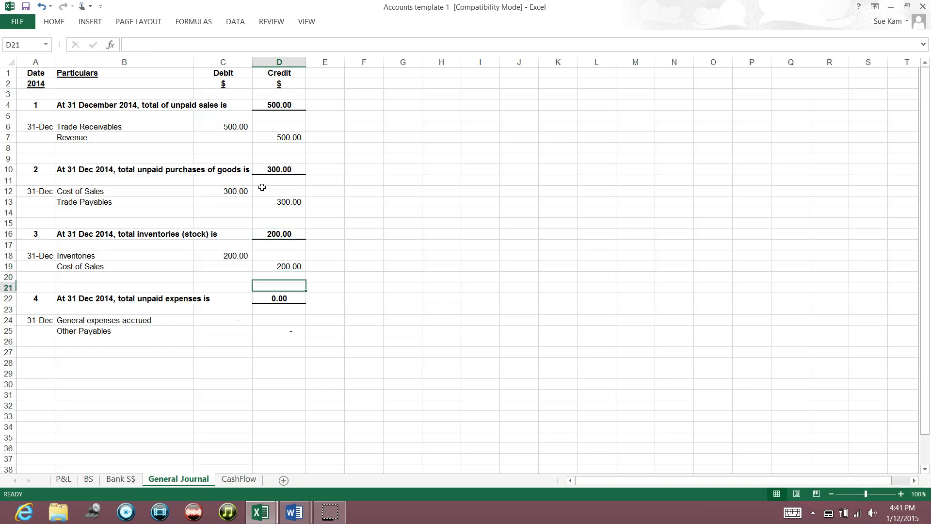
{"action": "key", "text": "Return"}
{"action": "type", "text": "150"}
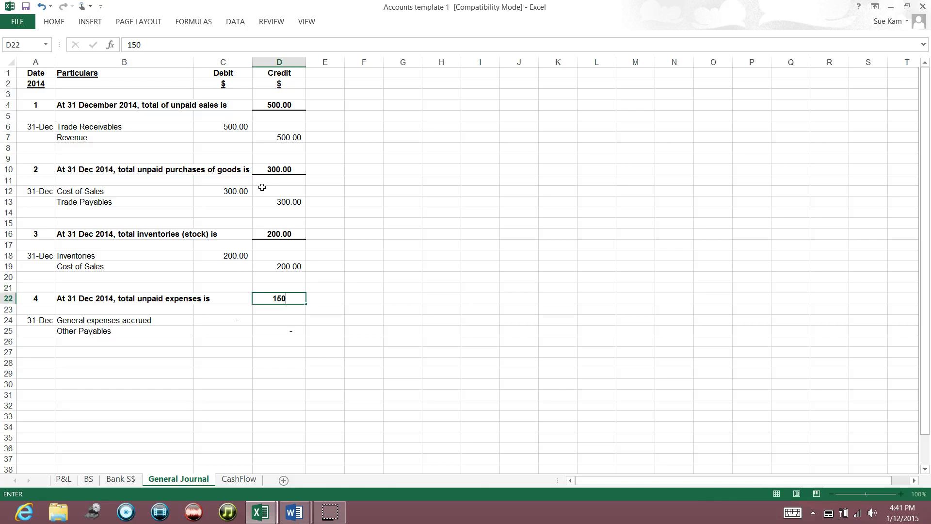
{"action": "key", "text": "Return"}
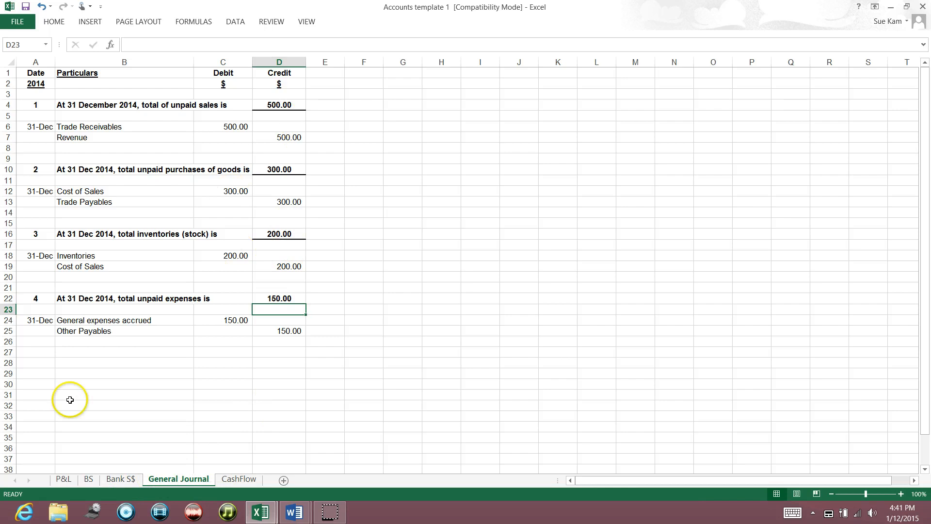
Step: Review the P&L, balance sheet and cash flow statement, comparing the year-end cash with the balance sheet's bank balance
{"action": "left_click", "coordinate": [67, 482]}
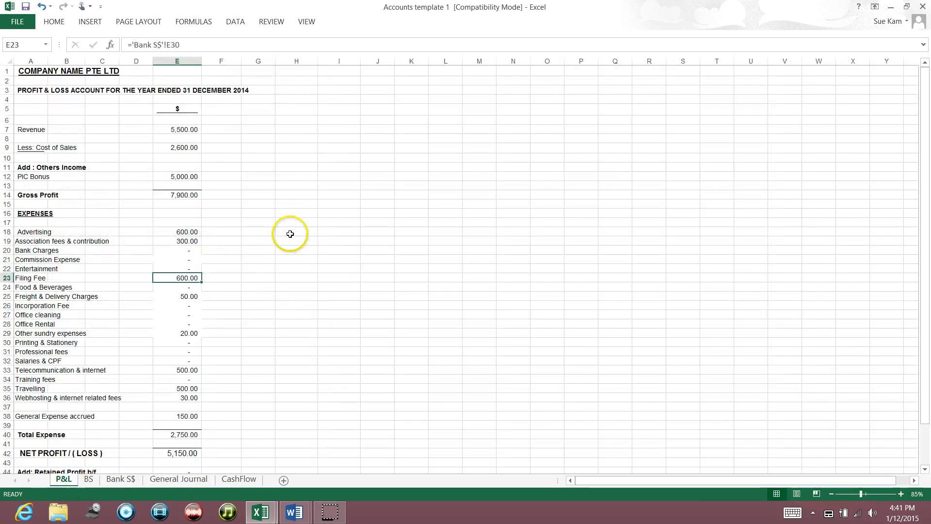
{"action": "scroll", "coordinate": [290, 234], "scroll_direction": "down", "scroll_amount": 4}
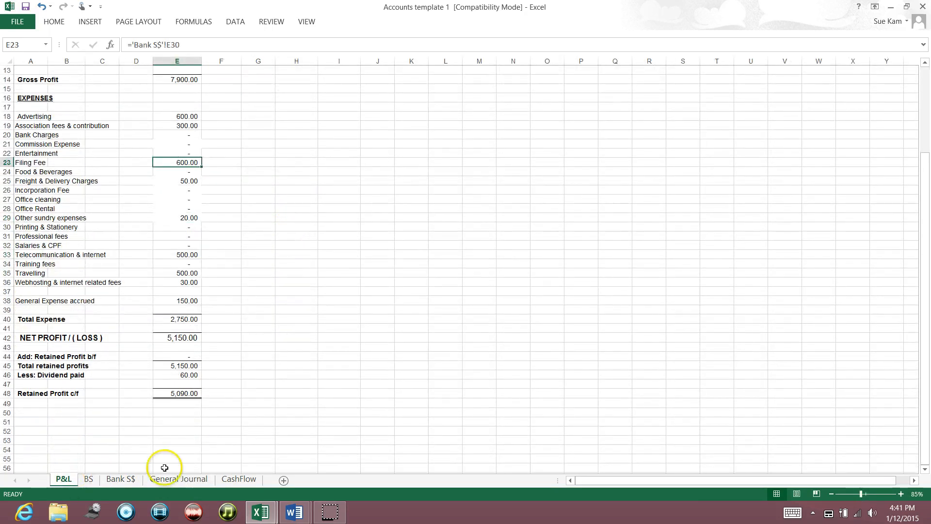
{"action": "left_click", "coordinate": [88, 480]}
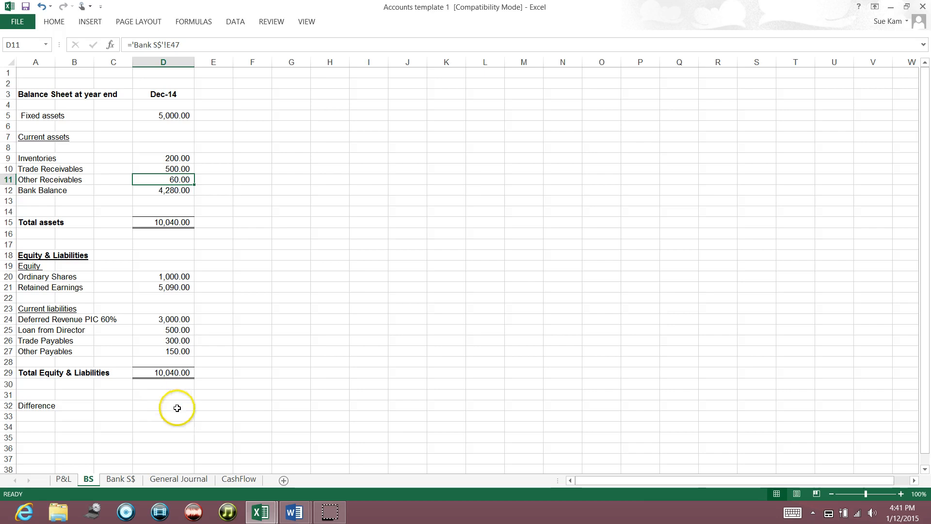
{"action": "left_click", "coordinate": [238, 479]}
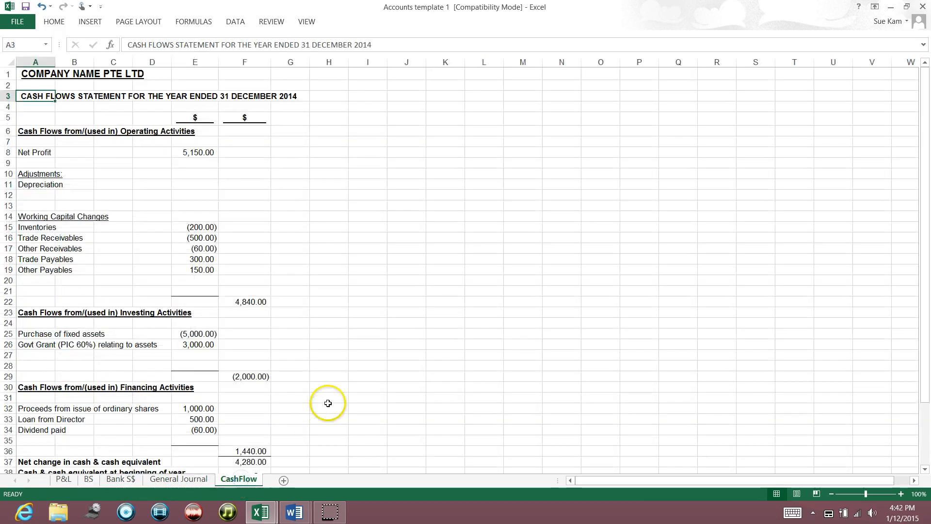
{"action": "scroll", "coordinate": [328, 403], "scroll_direction": "down", "scroll_amount": 2}
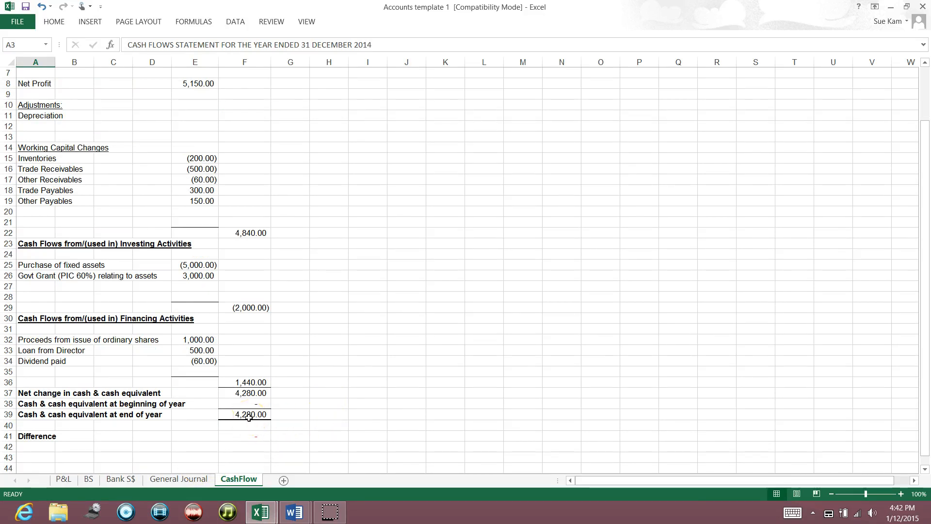
{"action": "left_click", "coordinate": [91, 479]}
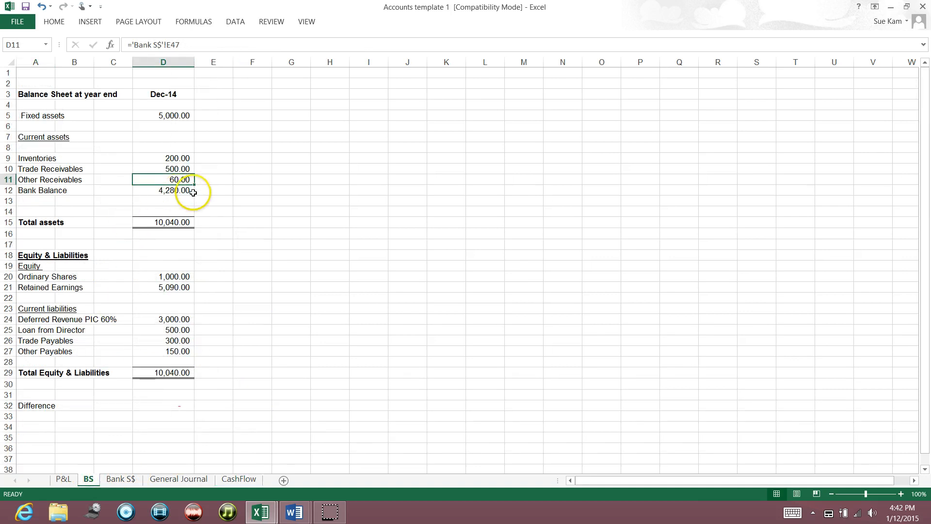
Step: Go through the Bank S$ and General Journal entries again and check the P&L, BS and CashFlow sheets they feed
{"action": "left_click", "coordinate": [125, 480]}
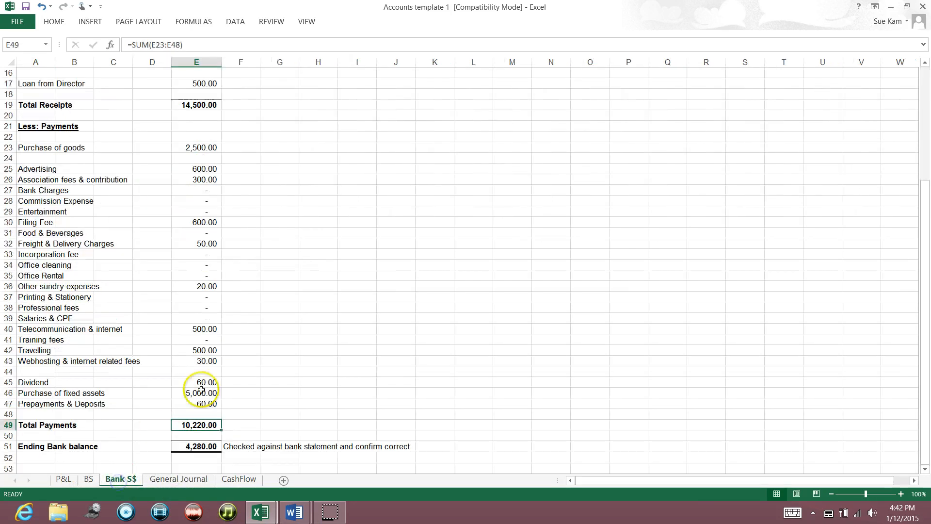
{"action": "scroll", "coordinate": [296, 262], "scroll_direction": "up", "scroll_amount": 4}
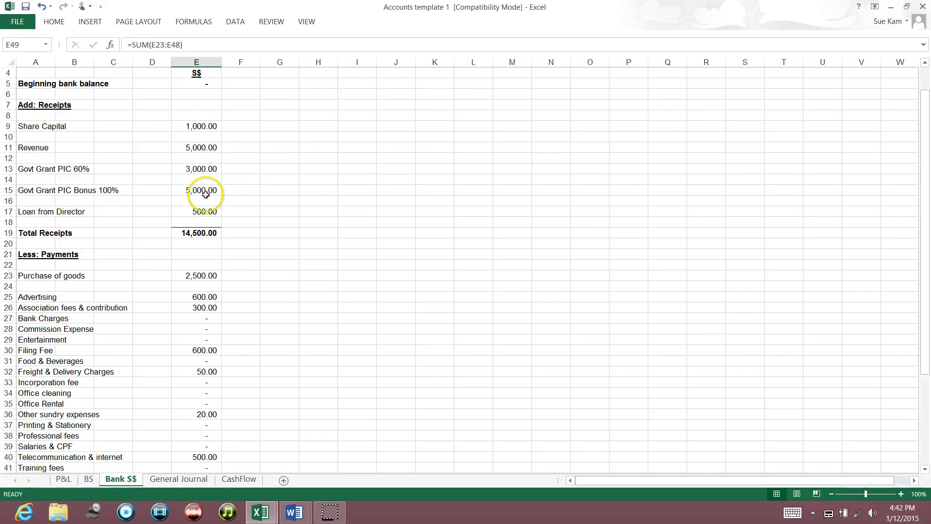
{"action": "scroll", "coordinate": [225, 270], "scroll_direction": "down", "scroll_amount": 4}
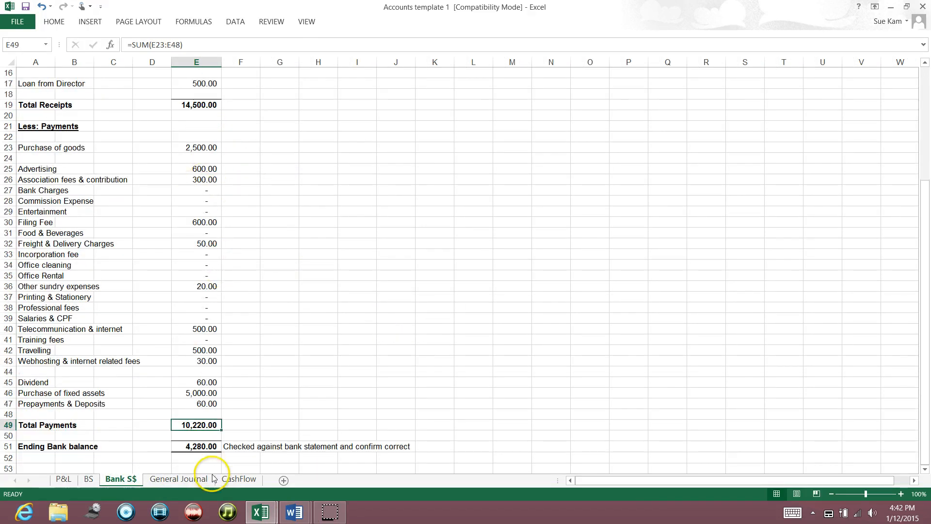
{"action": "left_click", "coordinate": [181, 479]}
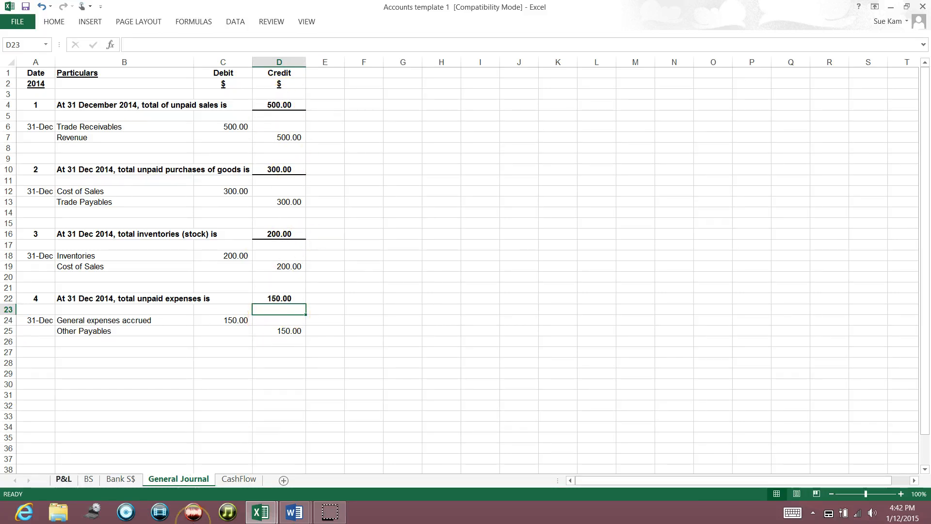
{"action": "left_click", "coordinate": [64, 480]}
{"action": "left_click", "coordinate": [88, 479]}
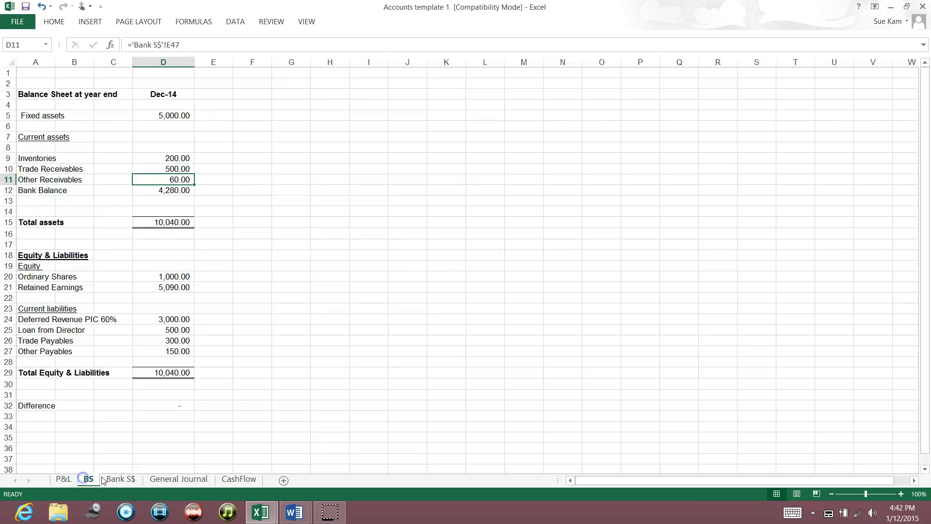
{"action": "left_click", "coordinate": [238, 480]}
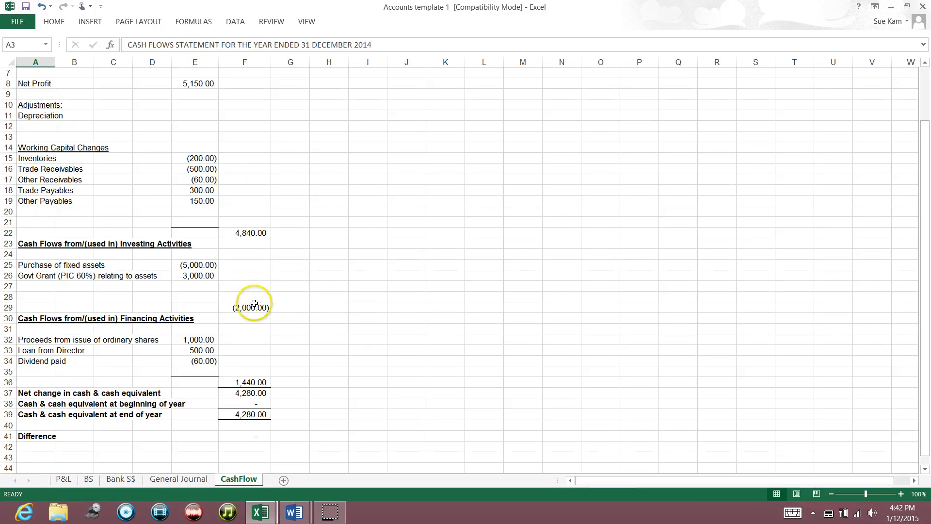
Step: Switch to the Accounts template 2 workbook and set the Share Capital receipt on the Bank S$ sheet to 500
{"action": "left_click", "coordinate": [269, 509]}
{"action": "left_click", "coordinate": [355, 455]}
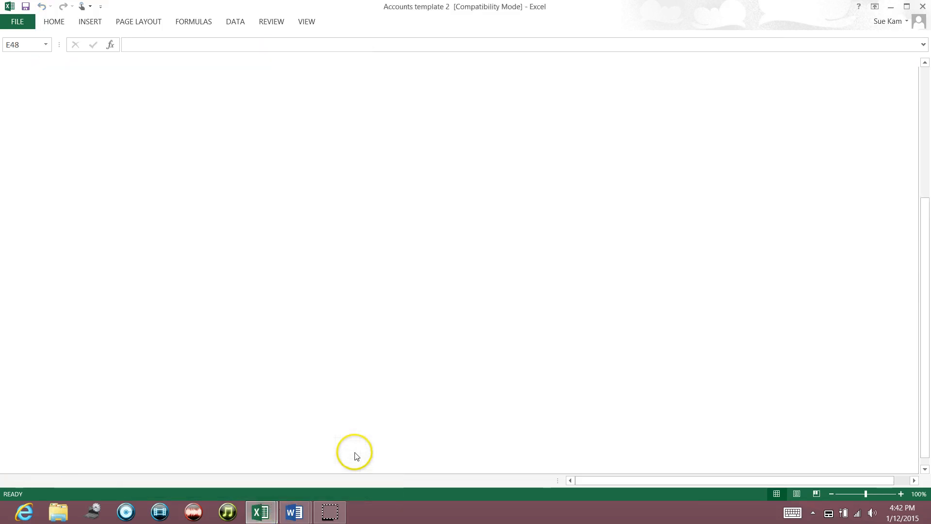
{"action": "scroll", "coordinate": [310, 245], "scroll_direction": "up", "scroll_amount": 3}
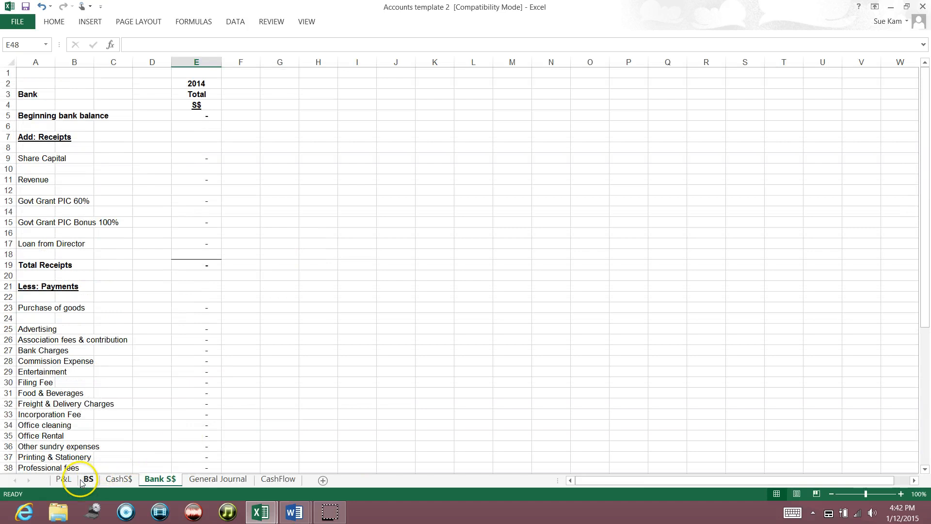
{"action": "left_click", "coordinate": [160, 480]}
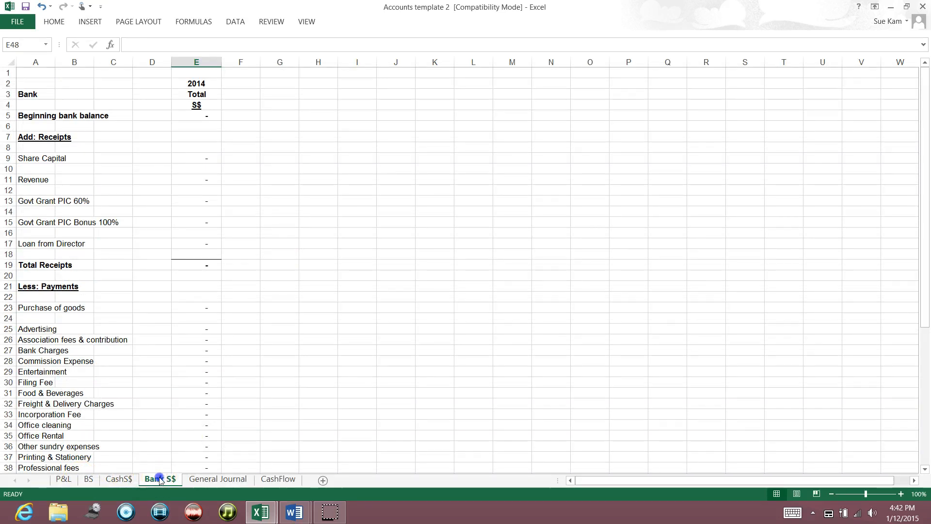
{"action": "left_click", "coordinate": [213, 157]}
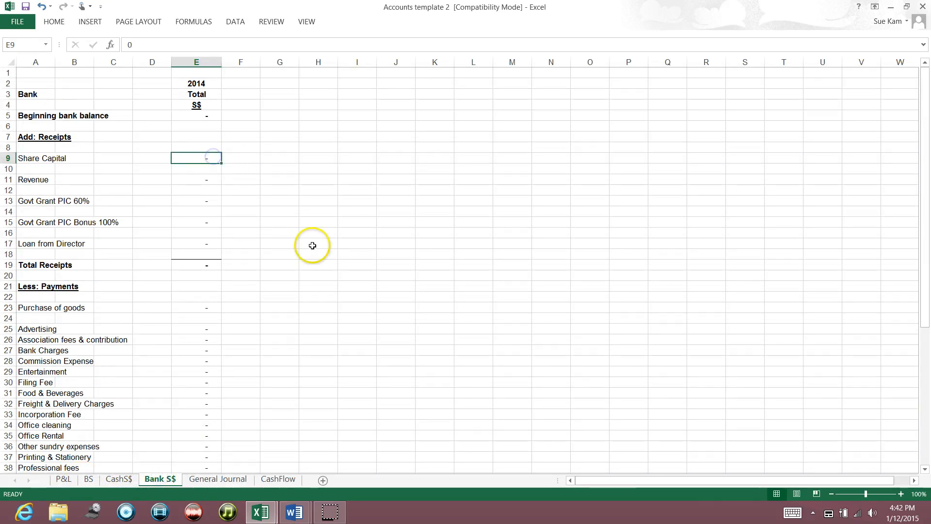
{"action": "type", "text": "500"}
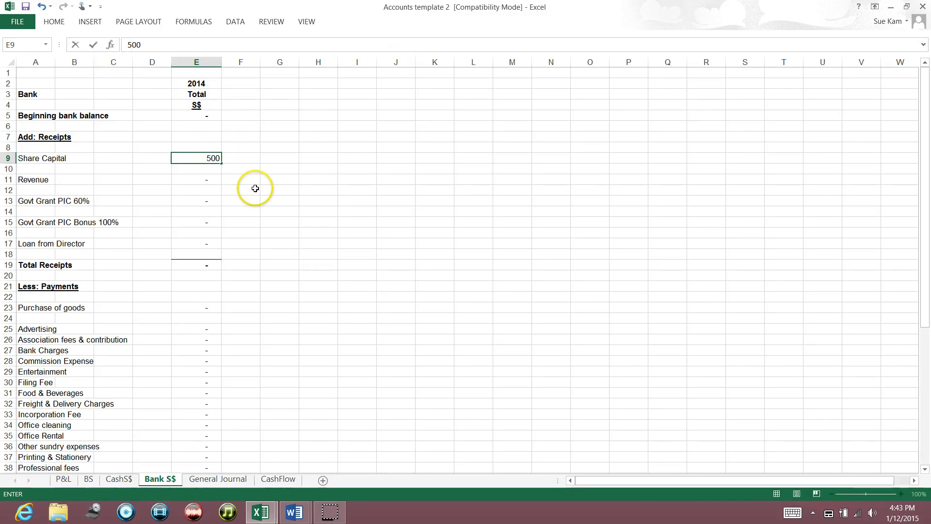
{"action": "key", "text": "Return"}
{"action": "key", "text": "Return"}
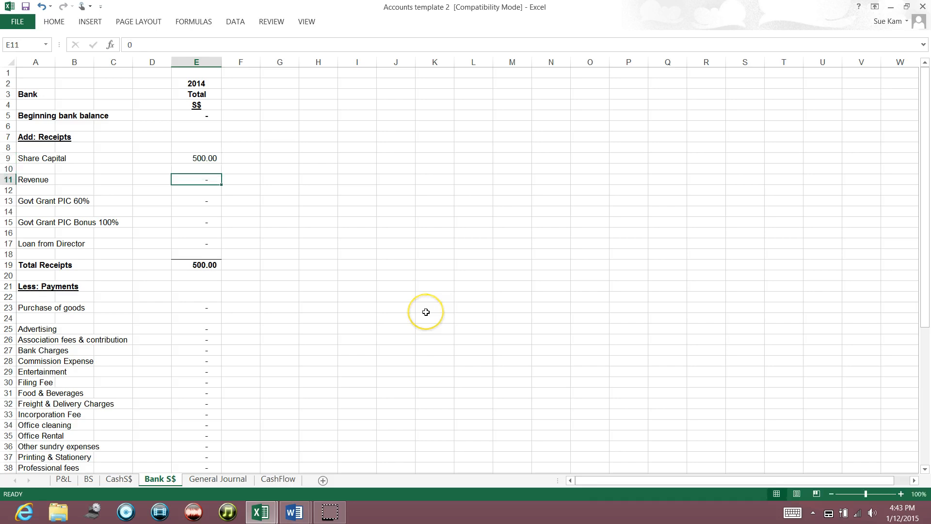
Step: Set the Revenue receipt to 200 and the Govt Grant PIC 60% receipt to 300 on the Bank S$ sheet
{"action": "type", "text": "2"}
{"action": "key", "text": "Return"}
{"action": "key", "text": "Return"}
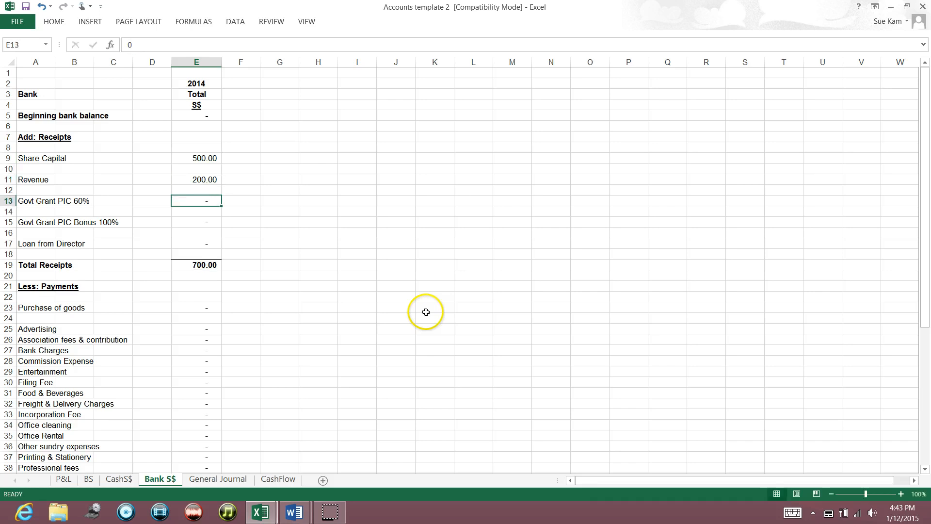
{"action": "type", "text": "300"}
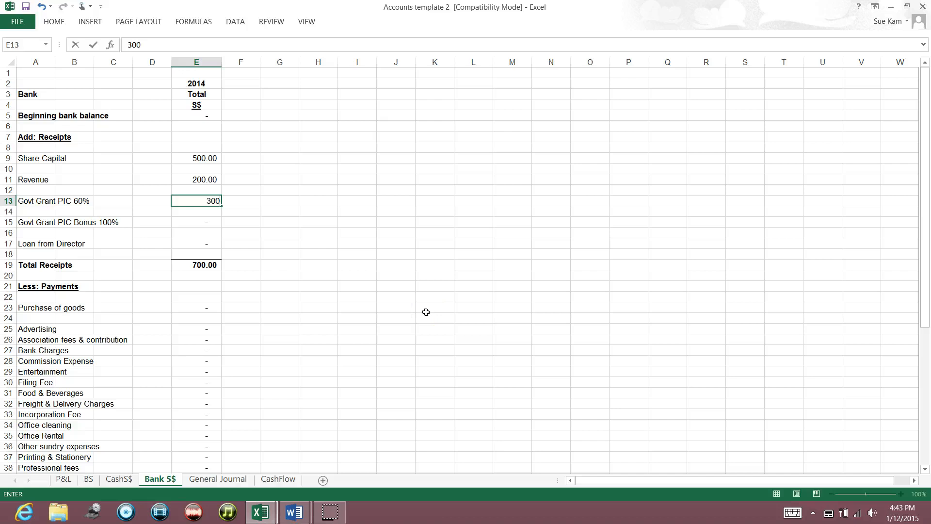
{"action": "key", "text": "Return"}
Step: Set the Purchase of goods payment to 100 on the Bank S$ sheet
{"action": "key", "text": "Return"}
{"action": "key", "text": "Return"}
{"action": "key", "text": "Return"}
{"action": "key", "text": "Return"}
{"action": "key", "text": "Return"}
{"action": "key", "text": "Return"}
{"action": "key", "text": "Return"}
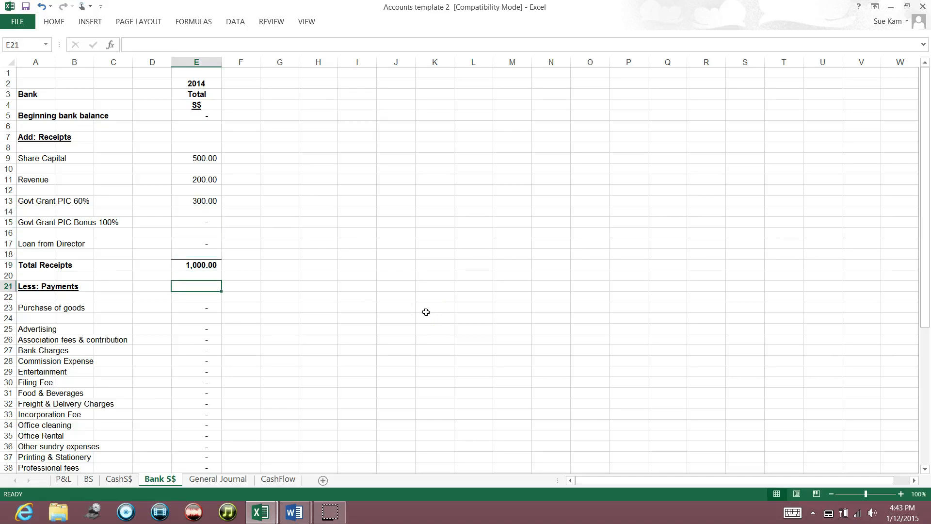
{"action": "key", "text": "Return"}
{"action": "key", "text": "Return"}
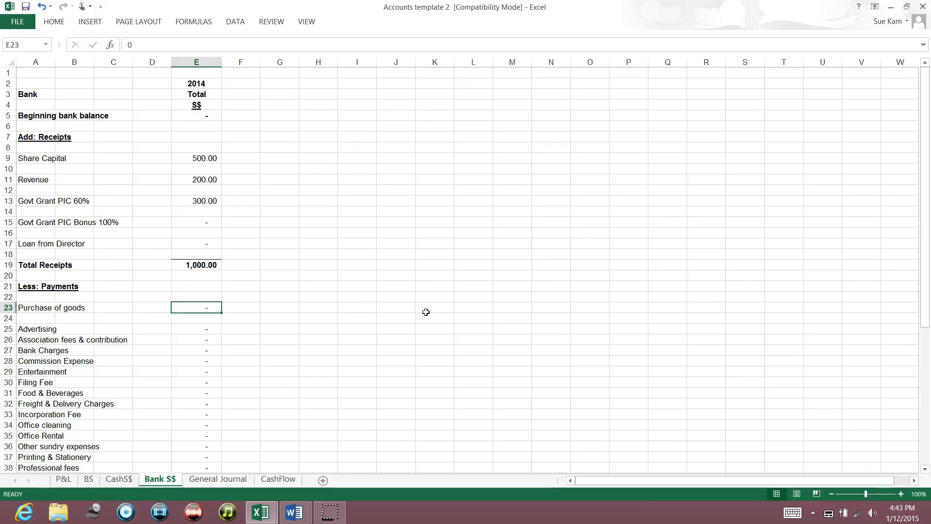
{"action": "type", "text": "10"}
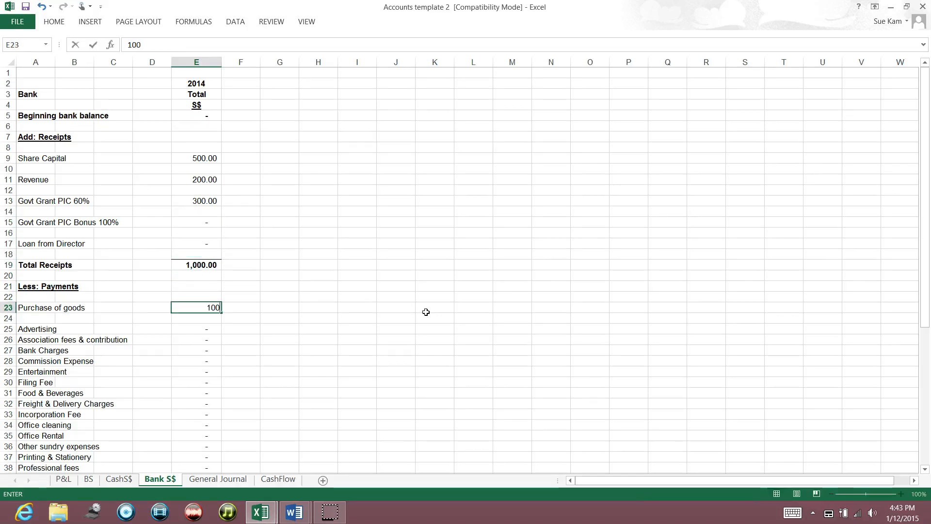
{"action": "type", "text": "0"}
{"action": "key", "text": "Return"}
Step: Set the Bank Charges payment to 20 on the Bank S$ sheet
{"action": "key", "text": "Return"}
{"action": "key", "text": "Return"}
{"action": "key", "text": "Return"}
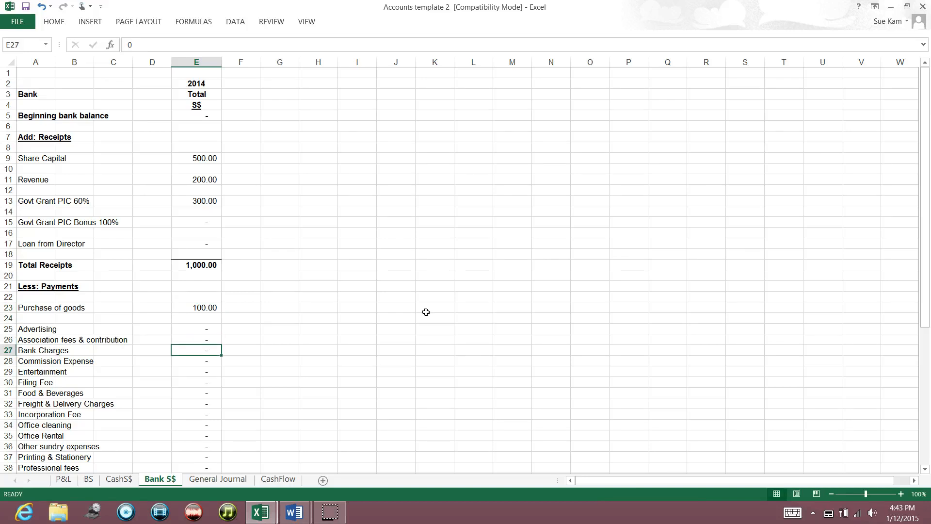
{"action": "type", "text": "20"}
{"action": "key", "text": "Return"}
Step: Set the Office Rental payment to 20 and the Printing & Stationery payment to 30 on the Bank S$ sheet
{"action": "key", "text": "Return"}
{"action": "key", "text": "Return"}
{"action": "key", "text": "Return"}
{"action": "key", "text": "Return"}
{"action": "key", "text": "Return"}
{"action": "key", "text": "Return"}
{"action": "key", "text": "Return"}
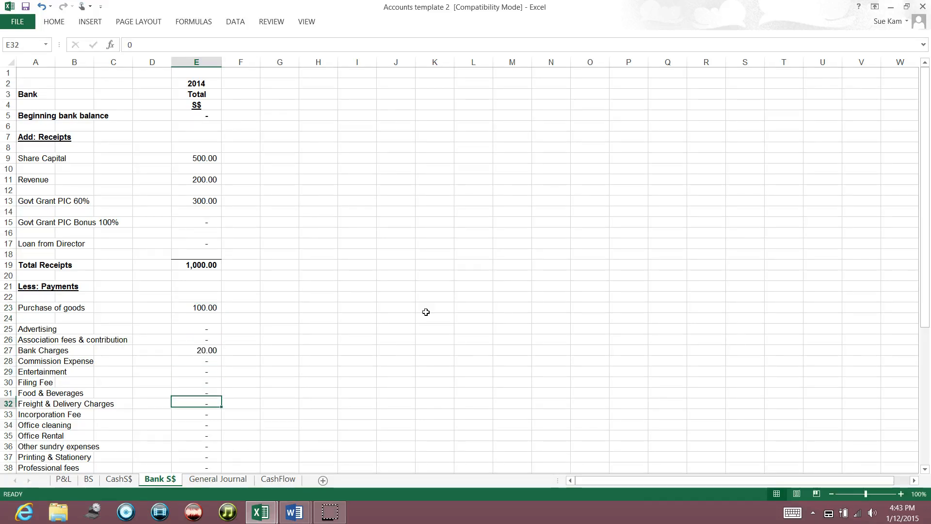
{"action": "type", "text": "20"}
{"action": "key", "text": "Return"}
{"action": "key", "text": "Return"}
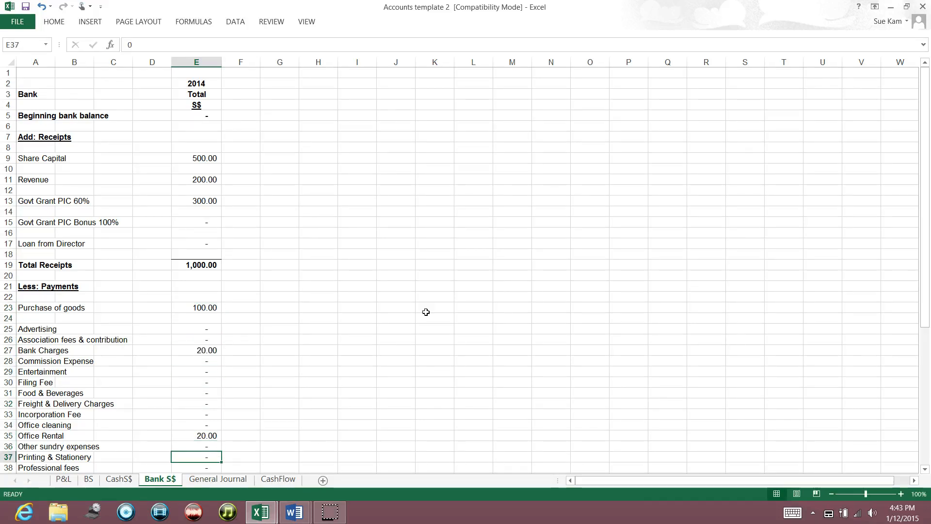
{"action": "type", "text": "30"}
{"action": "key", "text": "Return"}
Step: Set the Webhosting & internet related fees payment to 10 on the Bank S$ sheet
{"action": "key", "text": "Return"}
{"action": "key", "text": "Return"}
{"action": "key", "text": "Return"}
{"action": "key", "text": "Return"}
{"action": "key", "text": "Return"}
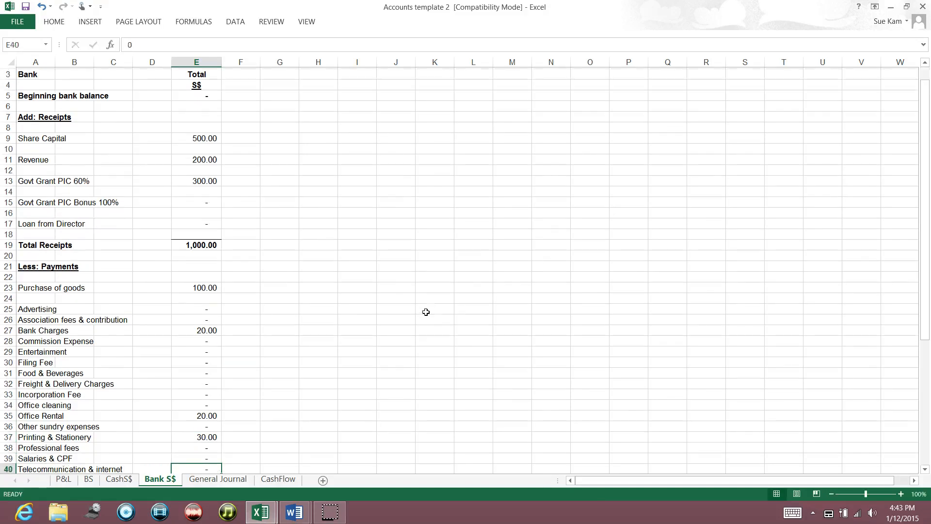
{"action": "type", "text": "10"}
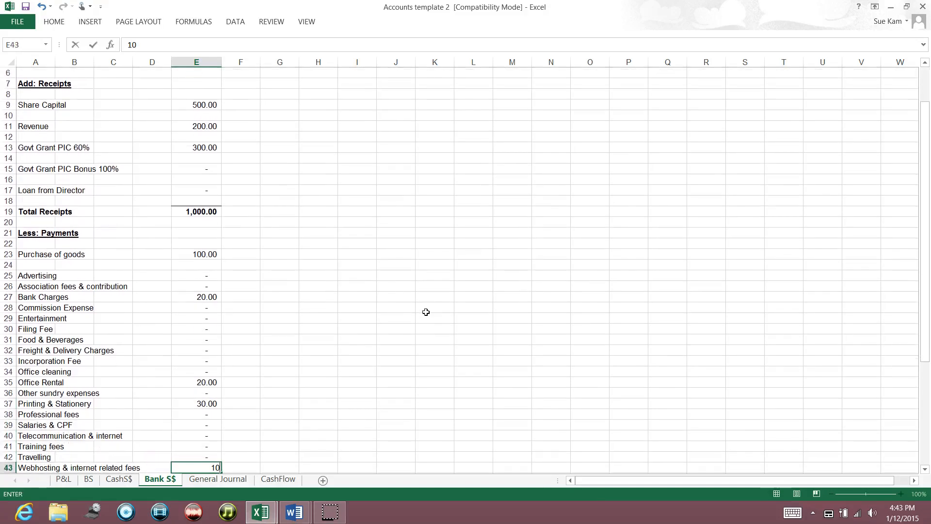
{"action": "scroll", "coordinate": [425, 312], "scroll_direction": "down", "scroll_amount": 3}
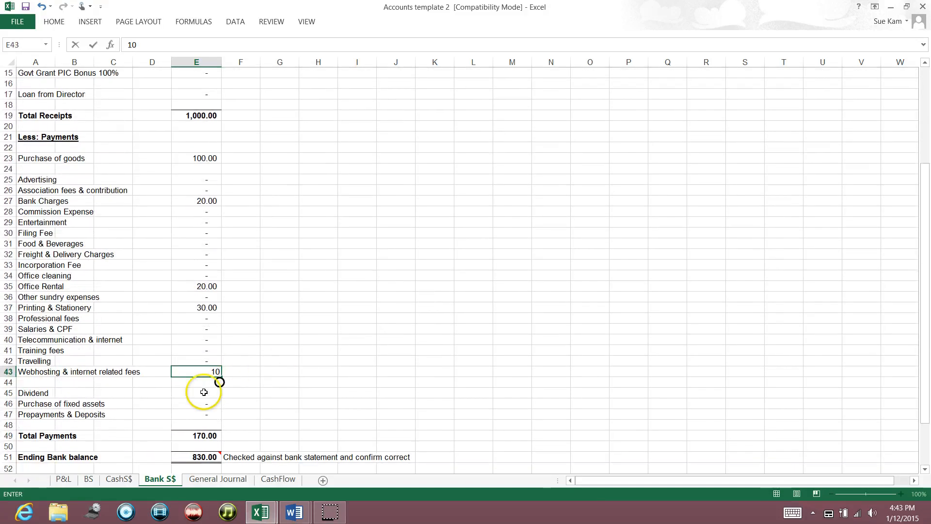
{"action": "type", "text": "0"}
{"action": "left_click", "coordinate": [214, 392]}
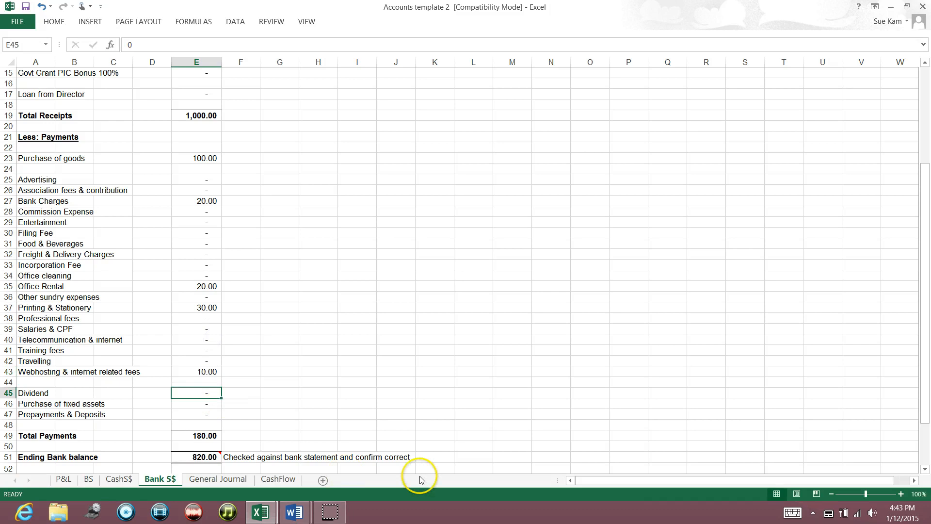
{"action": "type", "text": "50"}
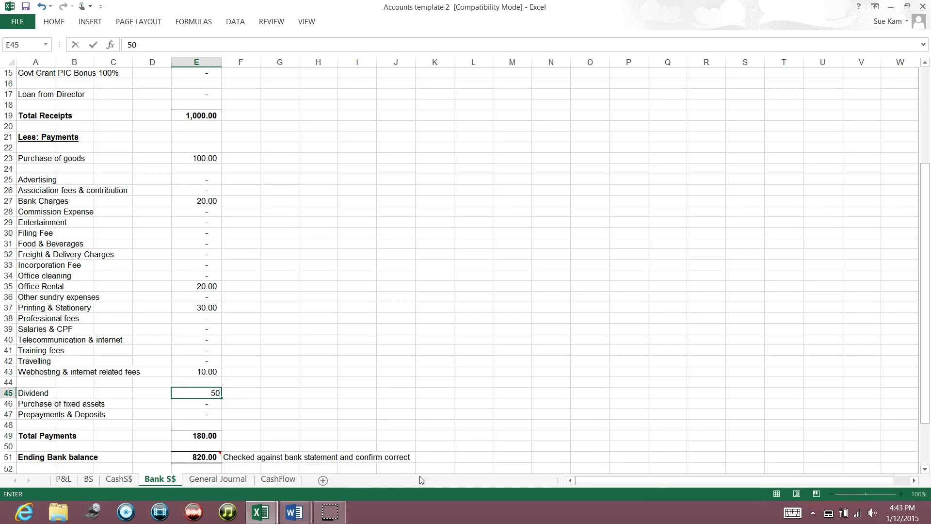
{"action": "key", "text": "Return"}
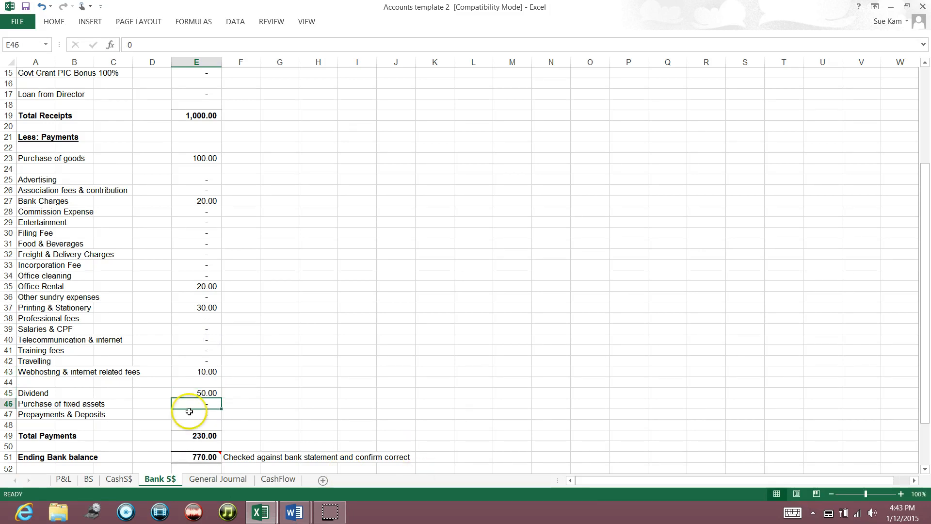
{"action": "left_click", "coordinate": [197, 394]}
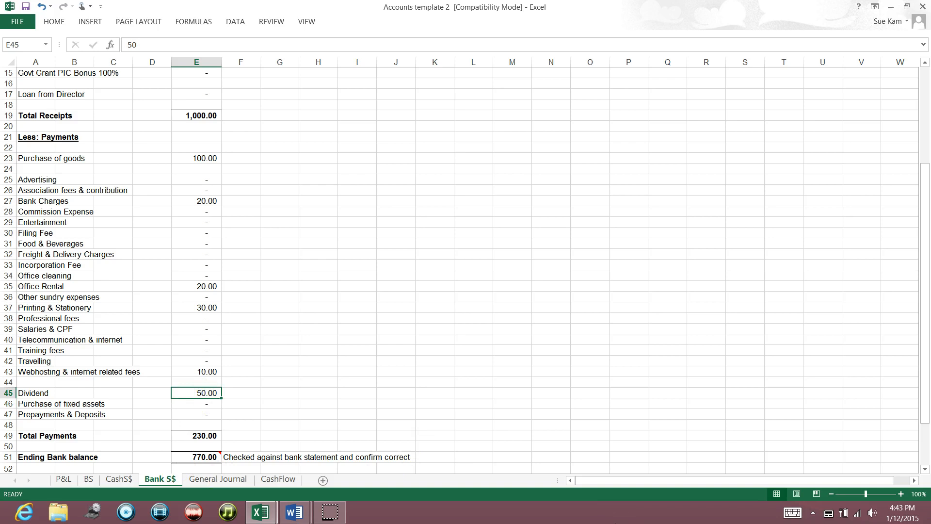
{"action": "key", "text": "BackSpace"}
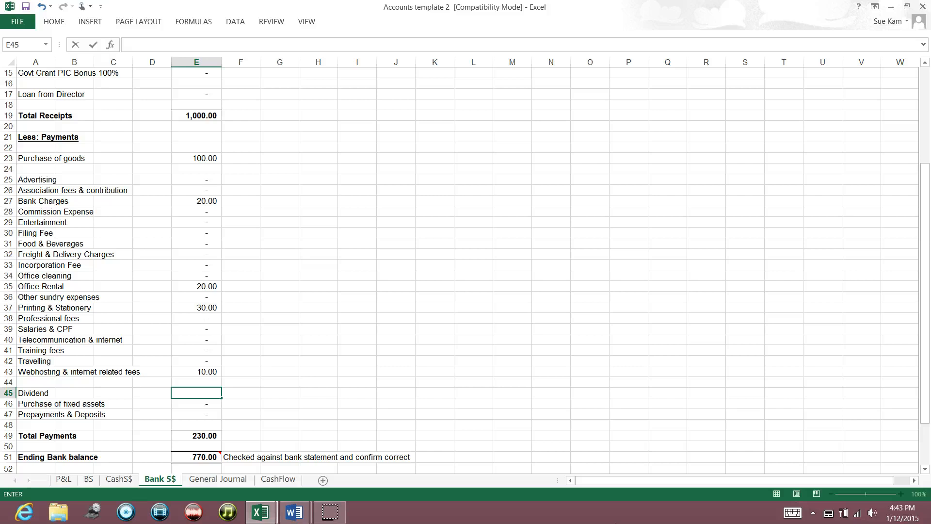
{"action": "key", "text": "Return"}
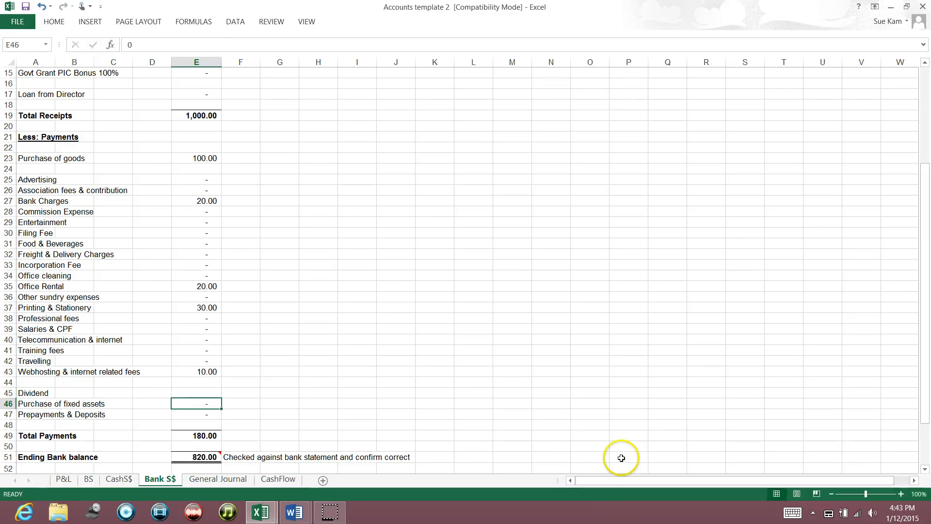
{"action": "key", "text": "Down"}
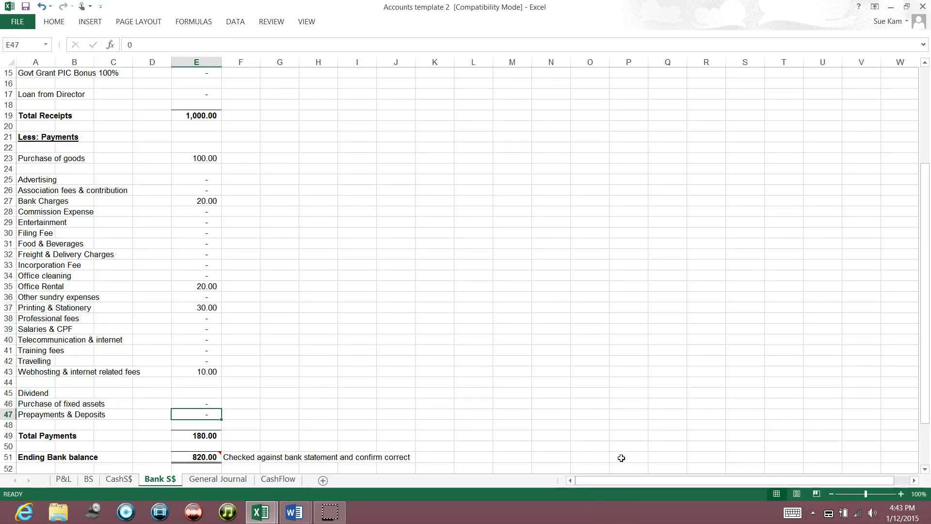
{"action": "left_click", "coordinate": [207, 391]}
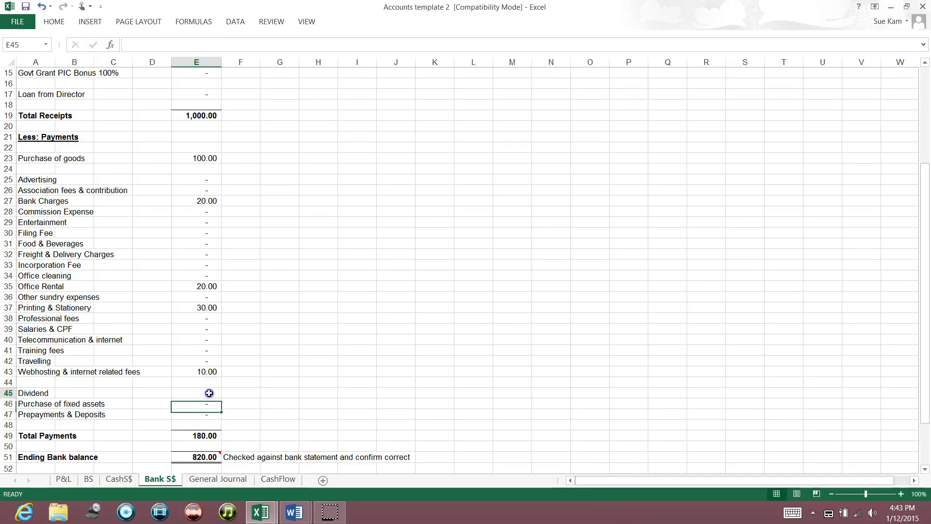
{"action": "type", "text": "0"}
{"action": "key", "text": "Return"}
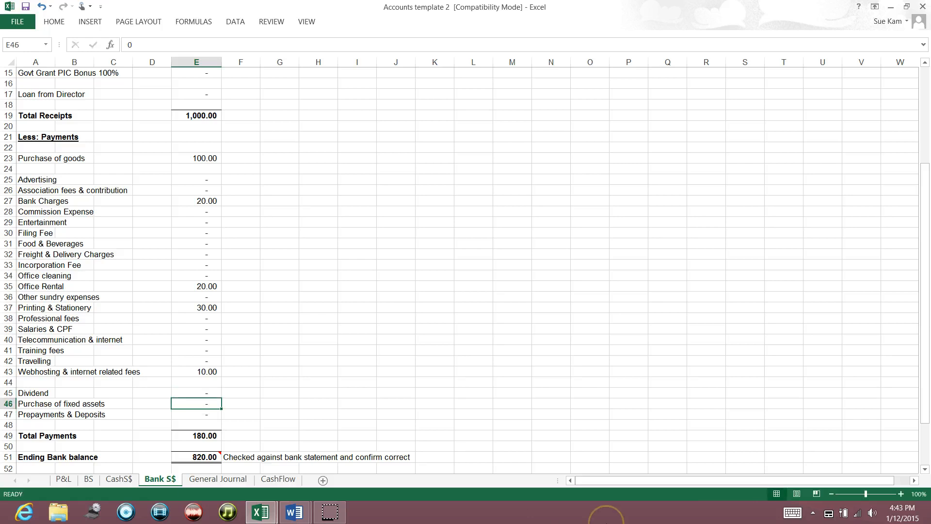
Step: Set the Purchase of fixed assets payment to 20 and the Prepayments & Deposits payment to 30 on the Bank S$ sheet
{"action": "type", "text": "20"}
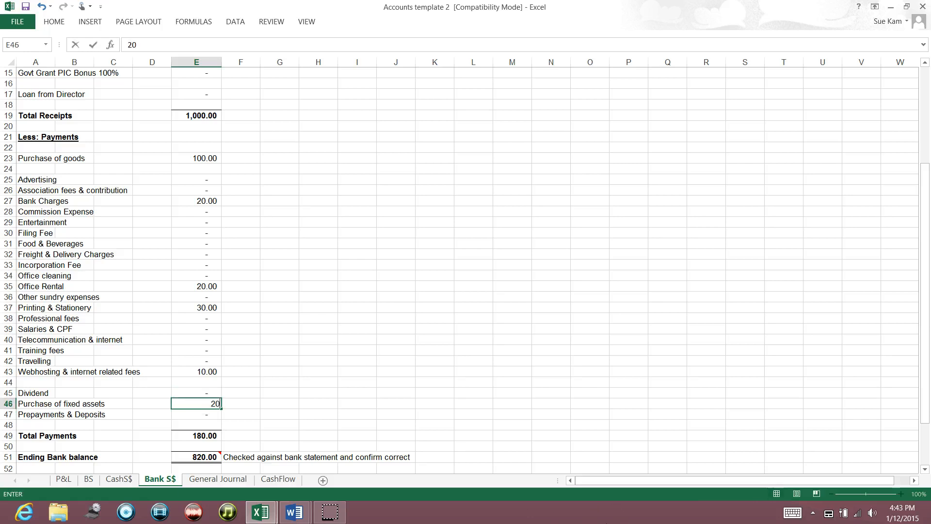
{"action": "key", "text": "Return"}
{"action": "type", "text": "30"}
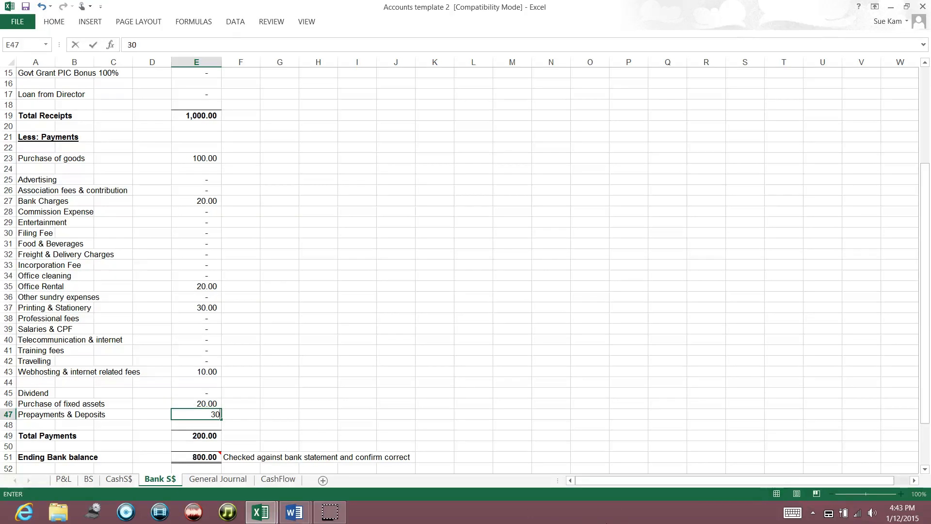
Step: On the General Journal sheet, set the total of unpaid sales to 100 and the total unpaid purchases of goods to 50
{"action": "left_click", "coordinate": [240, 478]}
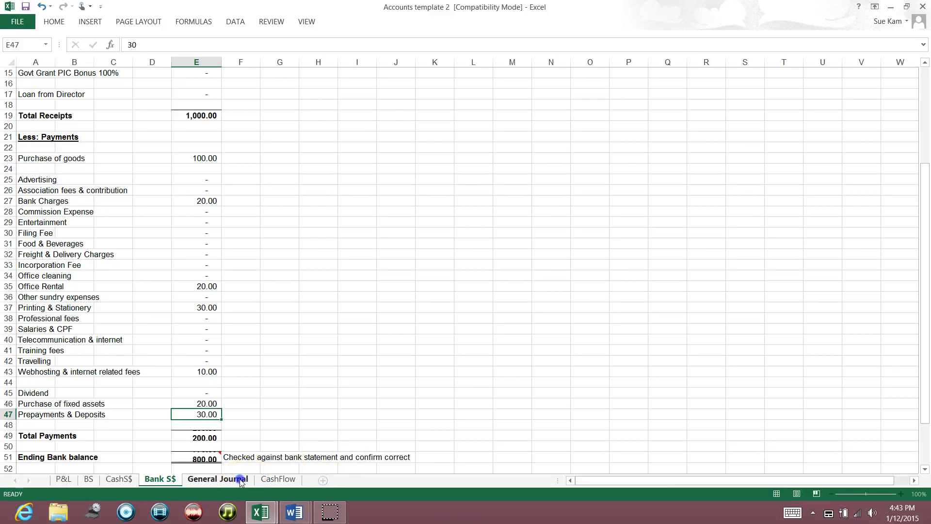
{"action": "scroll", "coordinate": [410, 184], "scroll_direction": "up", "scroll_amount": 2}
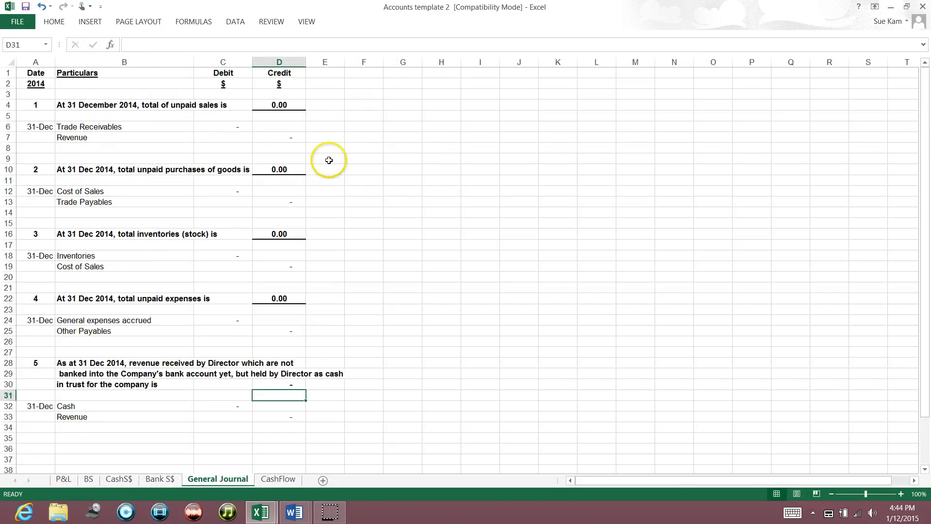
{"action": "left_click", "coordinate": [291, 105]}
{"action": "type", "text": "1"}
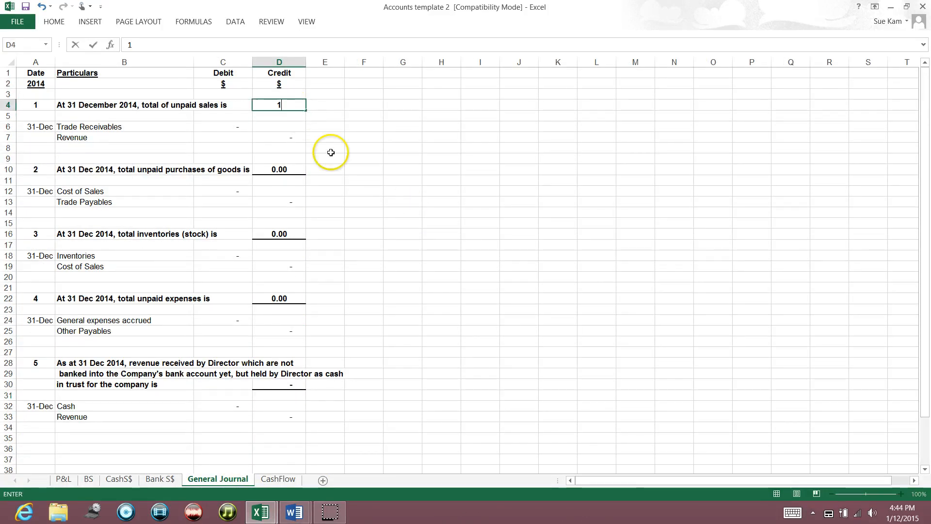
{"action": "left_click", "coordinate": [293, 170]}
{"action": "type", "text": "50"}
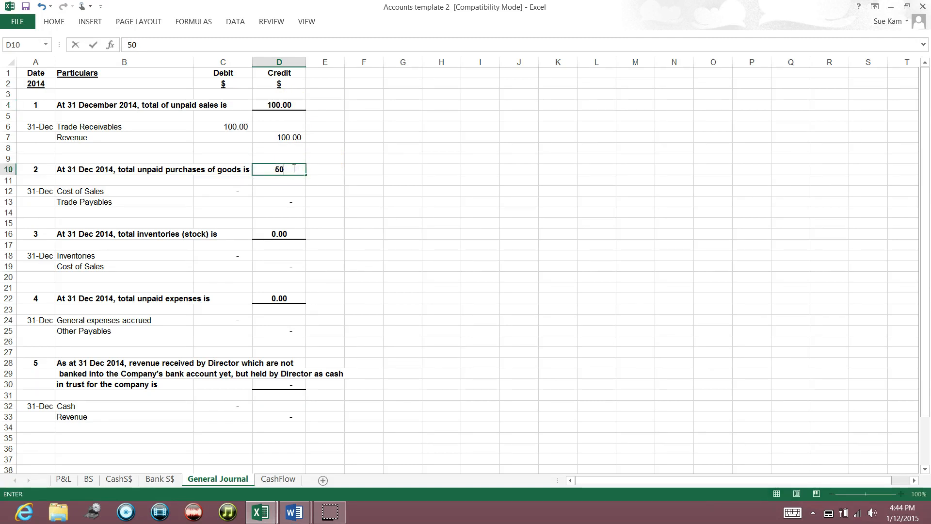
Step: Set the total inventories (stock) in journal entry 3 to 50 and the total unpaid expenses in entry 4 to 20
{"action": "left_click", "coordinate": [278, 234]}
{"action": "type", "text": "5"}
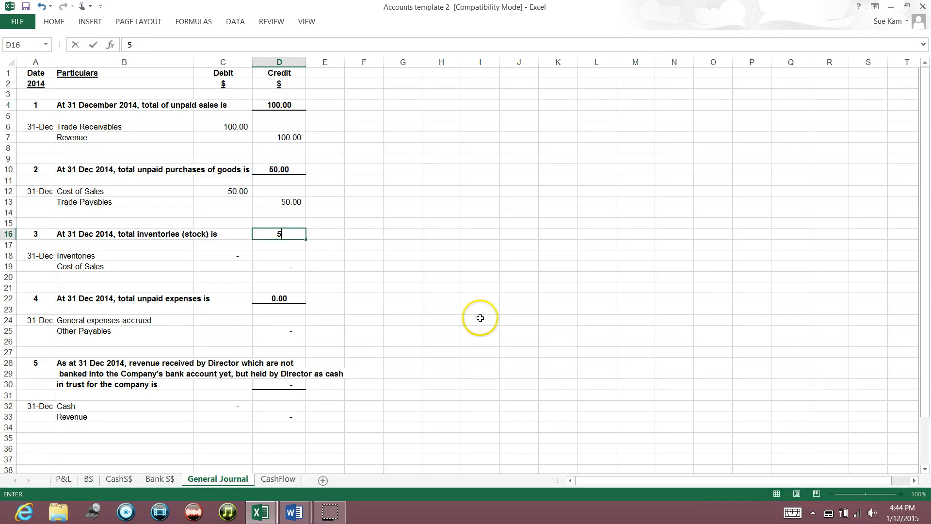
{"action": "type", "text": "0"}
{"action": "left_click", "coordinate": [296, 298]}
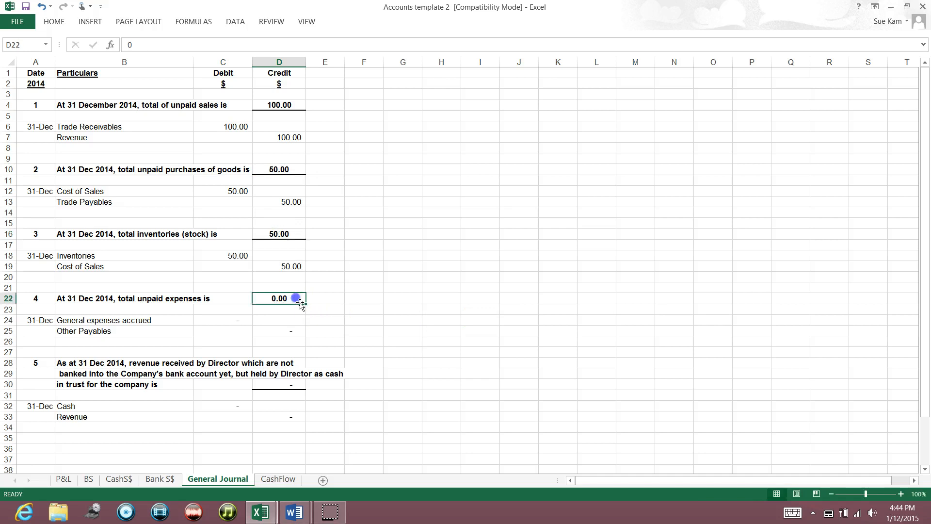
{"action": "type", "text": "20"}
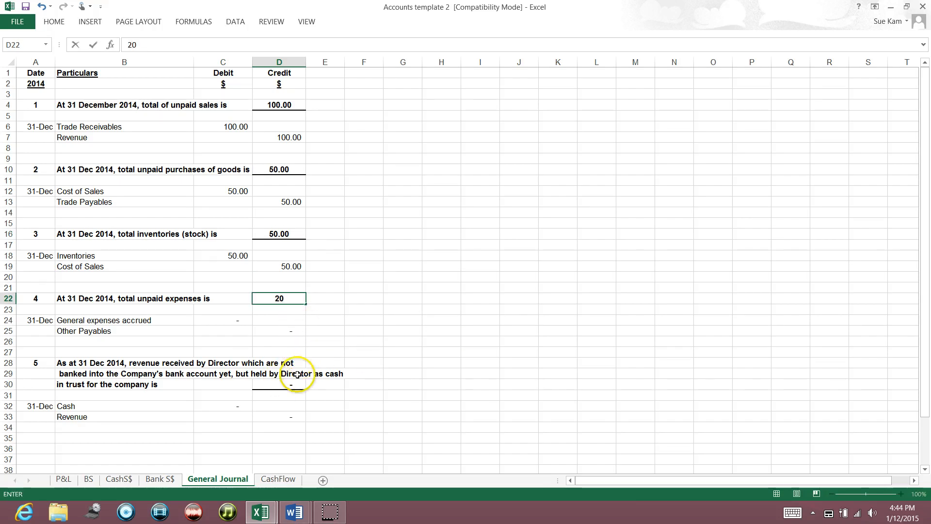
Step: In journal entry 5, set the revenue held by the Director as cash in trust for the company to 300
{"action": "left_click", "coordinate": [290, 388]}
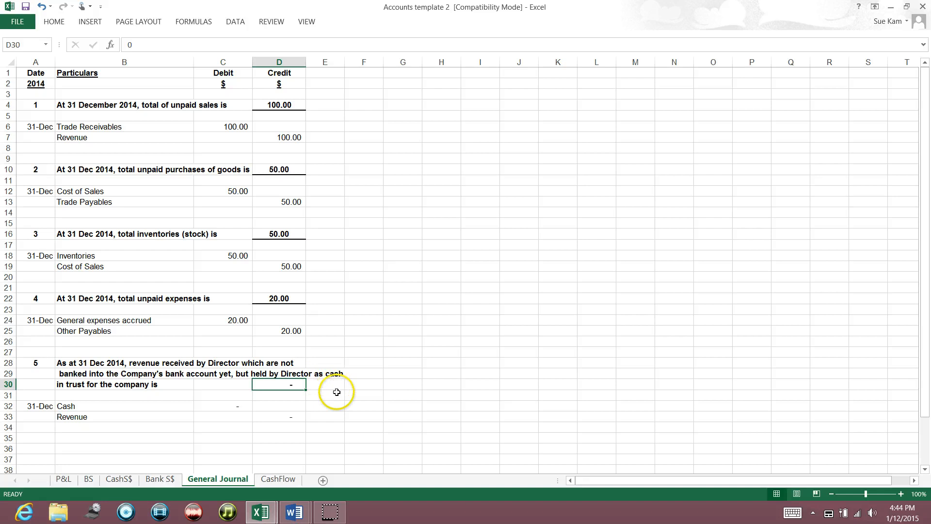
{"action": "left_click", "coordinate": [296, 383]}
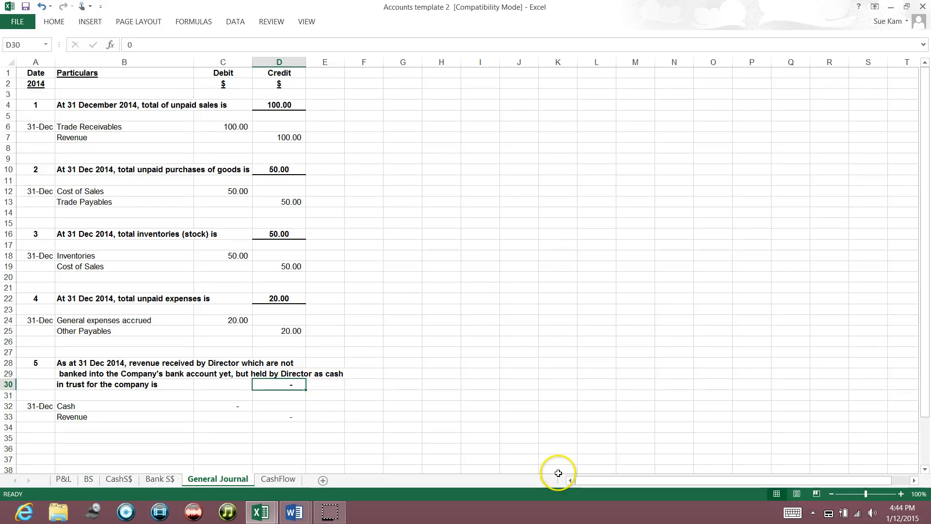
{"action": "type", "text": "300"}
{"action": "key", "text": "Return"}
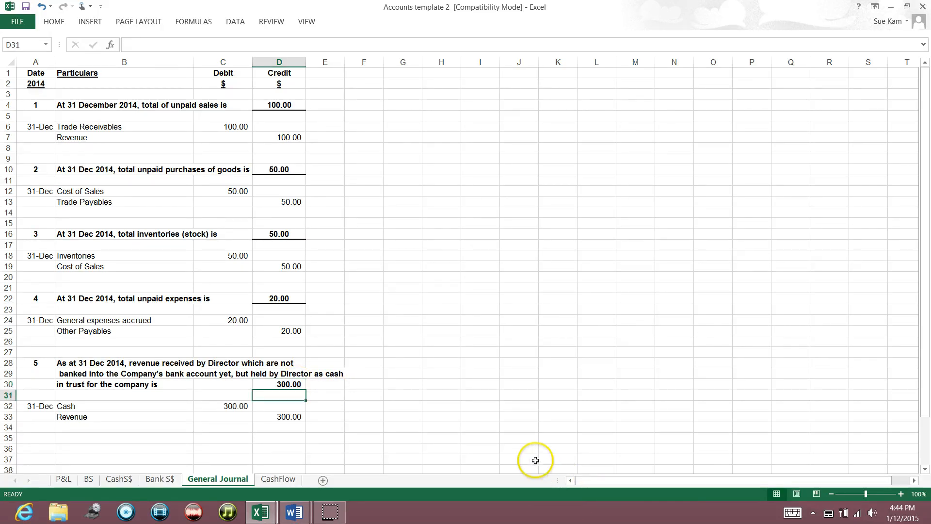
Step: On the CashS$ sheet, set the Purchase of goods payment to 50 and the Advertising payment to 30
{"action": "left_click", "coordinate": [125, 481]}
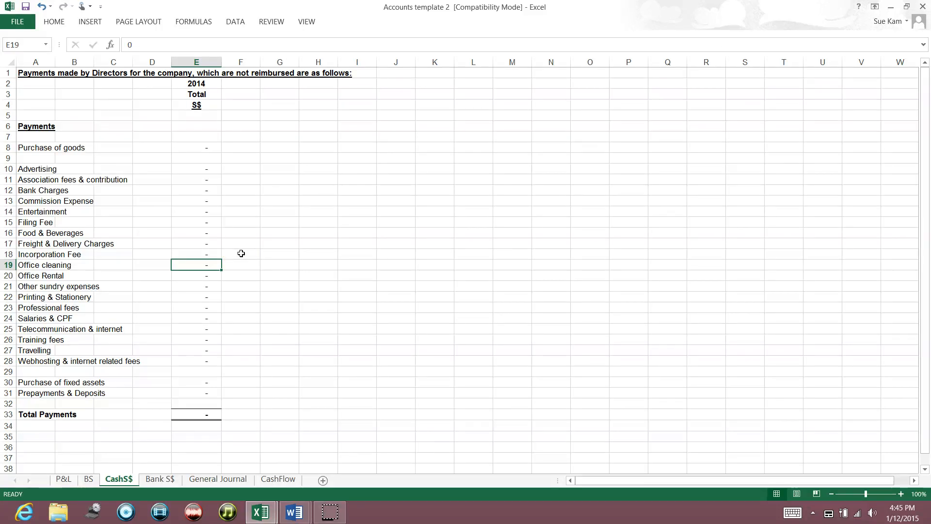
{"action": "left_click", "coordinate": [212, 150]}
{"action": "type", "text": "50"}
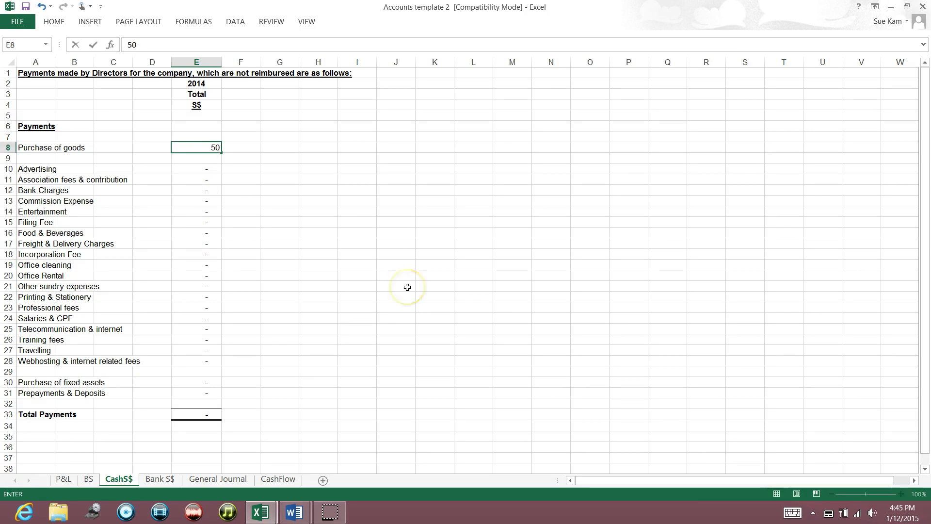
{"action": "key", "text": "Return"}
{"action": "key", "text": "Return"}
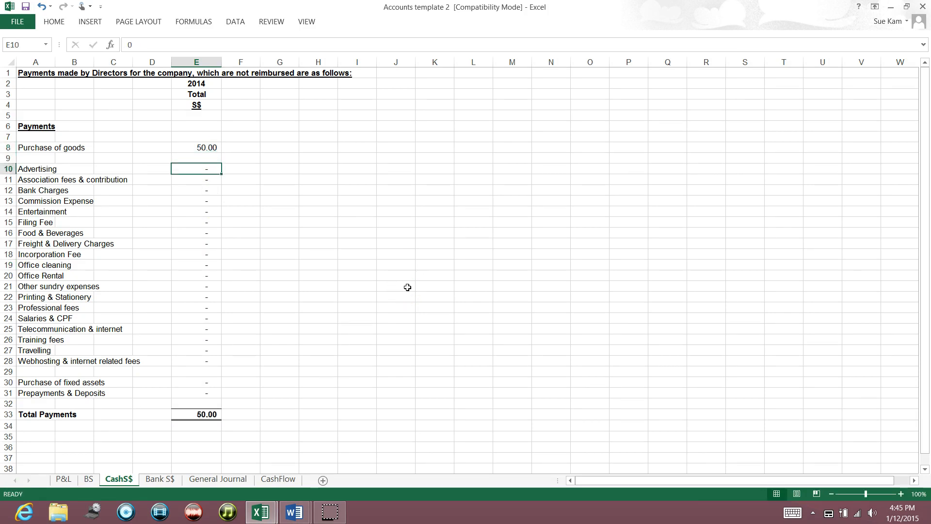
{"action": "type", "text": "30"}
{"action": "key", "text": "Return"}
Step: Set the Bank Charges payment to 50 and the Office cleaning payment to 80 on the CashS$ sheet
{"action": "key", "text": "Return"}
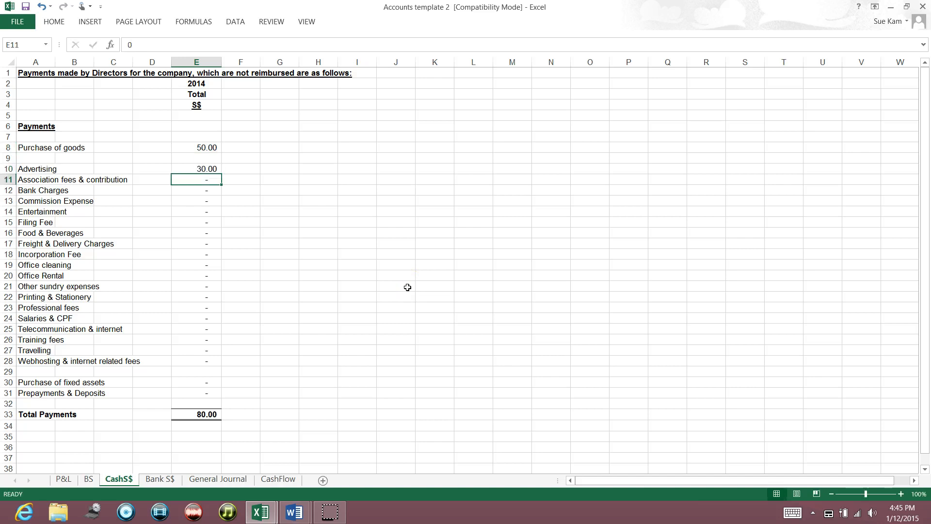
{"action": "type", "text": "5"}
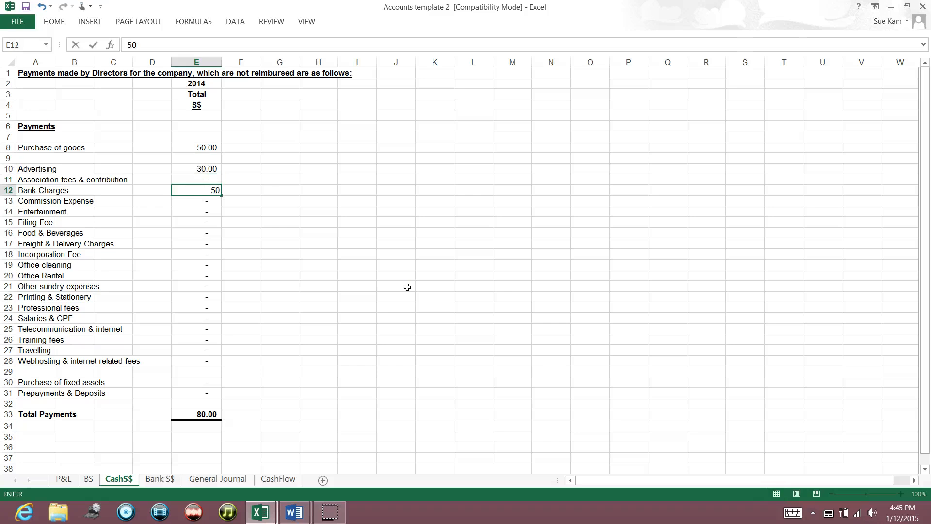
{"action": "type", "text": "0"}
{"action": "key", "text": "Return"}
{"action": "key", "text": "Return"}
{"action": "key", "text": "Return"}
{"action": "key", "text": "Return"}
{"action": "key", "text": "Return"}
{"action": "key", "text": "Return"}
{"action": "key", "text": "Return"}
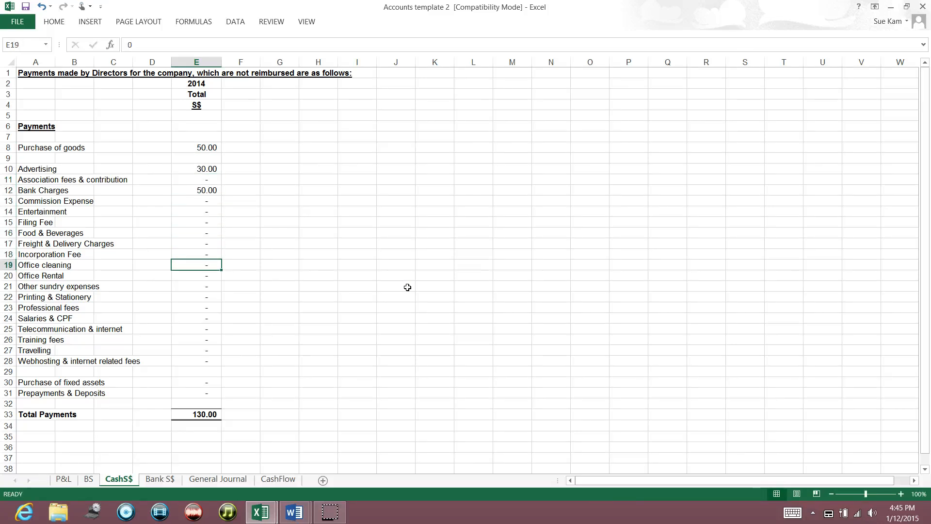
{"action": "type", "text": "80"}
{"action": "key", "text": "Return"}
Step: Set Telecommunication & internet to 50 and Webhosting & internet related fees to 30 on the CashS$ sheet
{"action": "key", "text": "Return"}
{"action": "key", "text": "Return"}
{"action": "key", "text": "Return"}
{"action": "key", "text": "Return"}
{"action": "key", "text": "Return"}
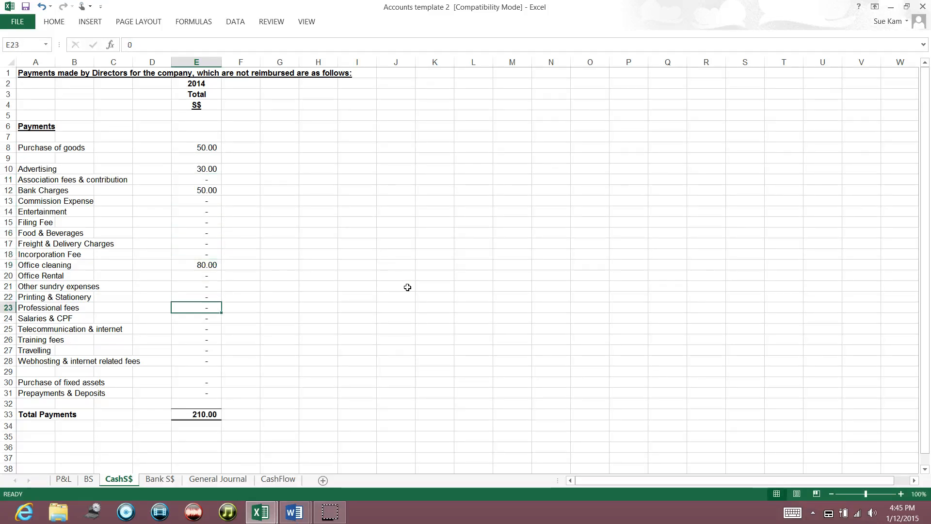
{"action": "type", "text": "50"}
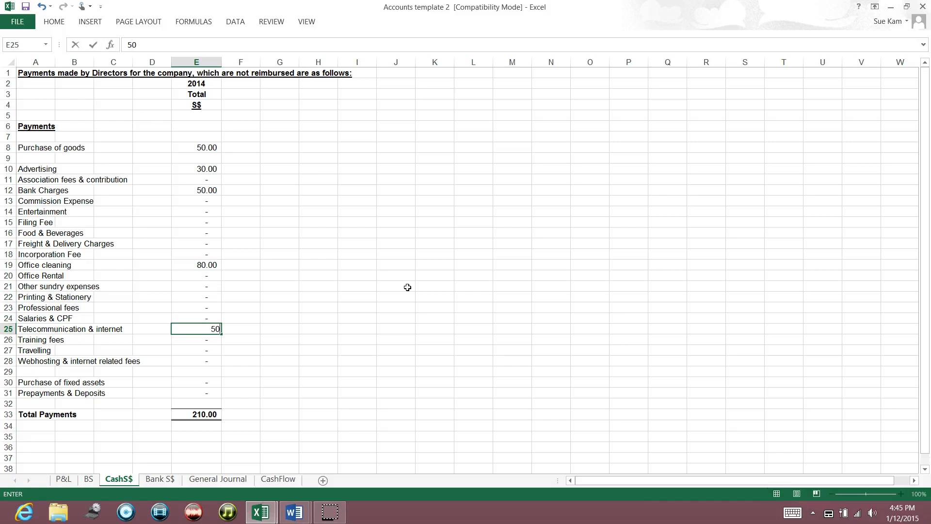
{"action": "key", "text": "Return"}
{"action": "key", "text": "Return"}
{"action": "key", "text": "Return"}
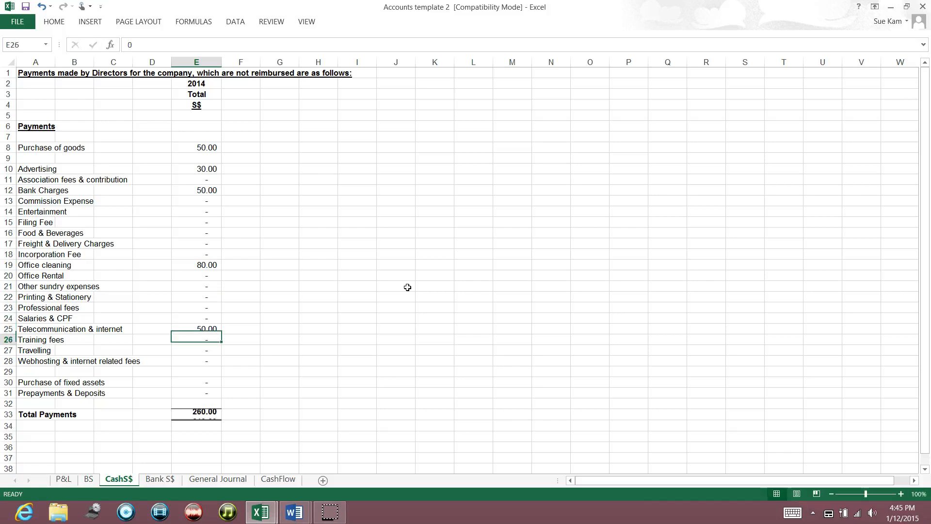
{"action": "type", "text": "3"}
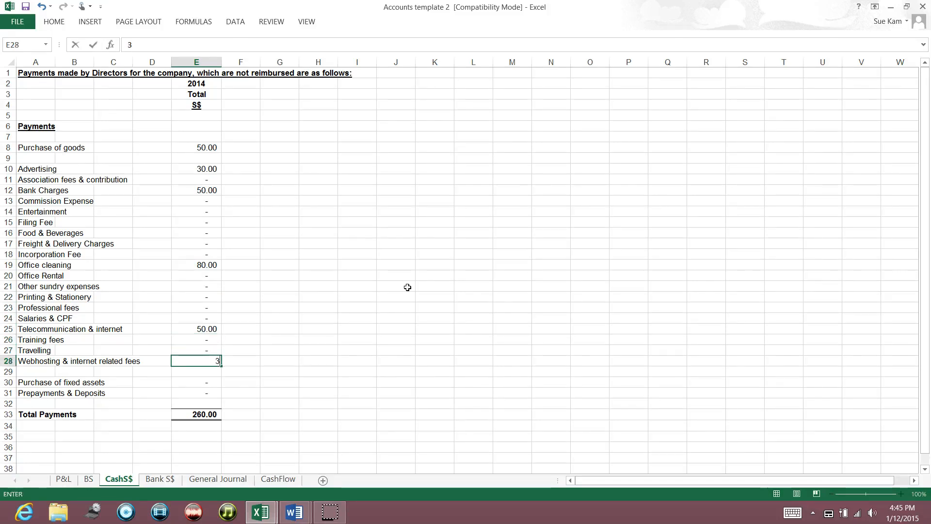
{"action": "key", "text": "Return"}
Step: Set the Purchase of fixed assets payment to 30 and the Prepayments & Deposits payment to 10 on the CashS$ sheet
{"action": "key", "text": "Return"}
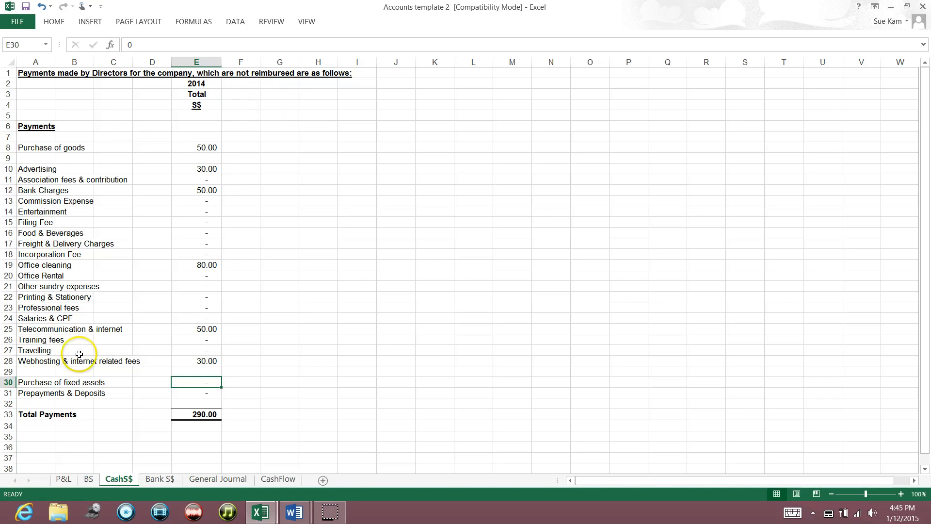
{"action": "type", "text": "30"}
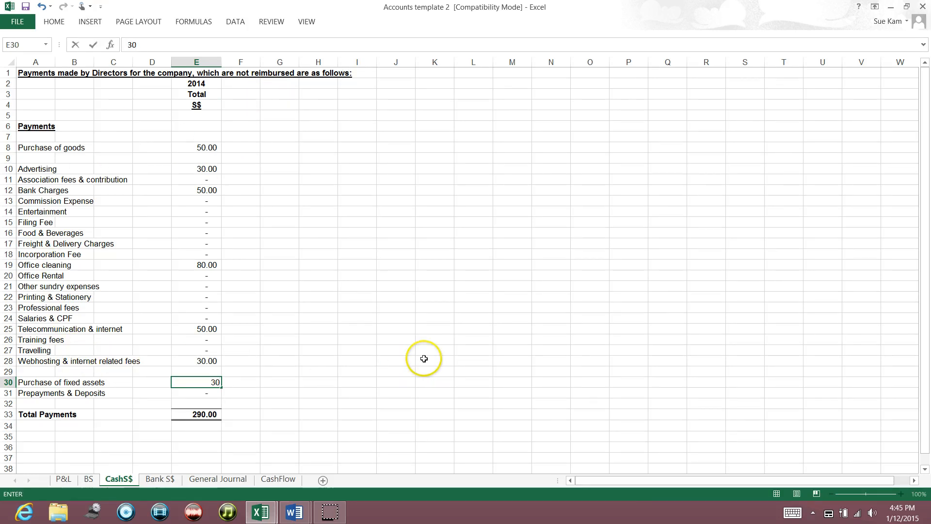
{"action": "key", "text": "Return"}
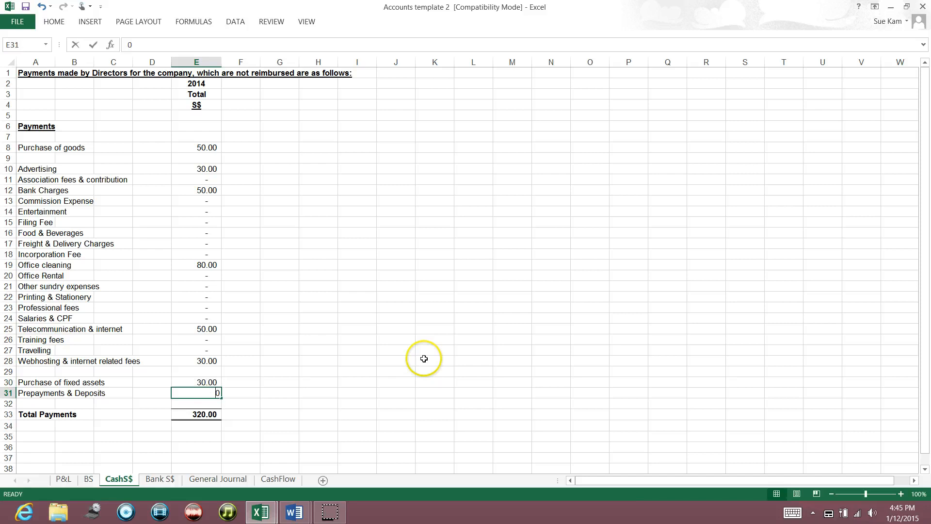
{"action": "type", "text": "10"}
{"action": "key", "text": "Return"}
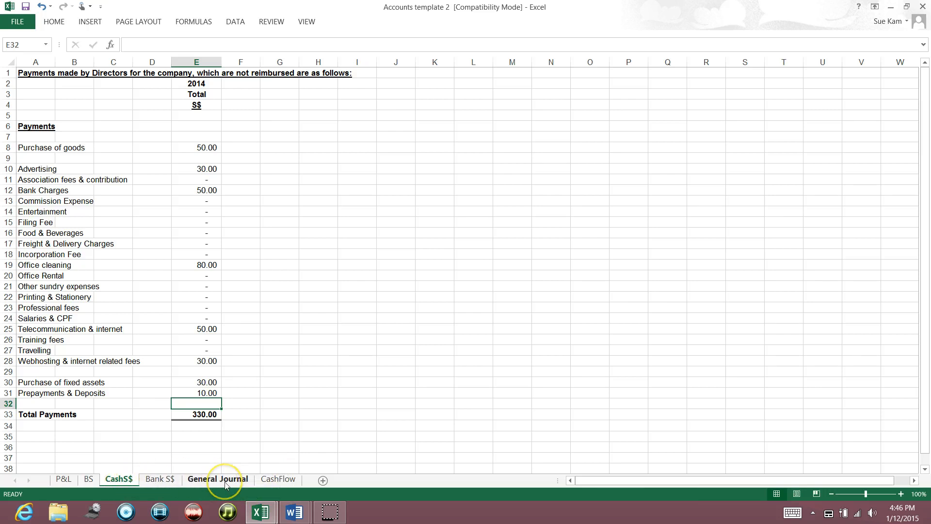
Step: Review the P&L, BS and CashFlow sheets, checking the difference lines, and return to the balance sheet
{"action": "left_click", "coordinate": [64, 479]}
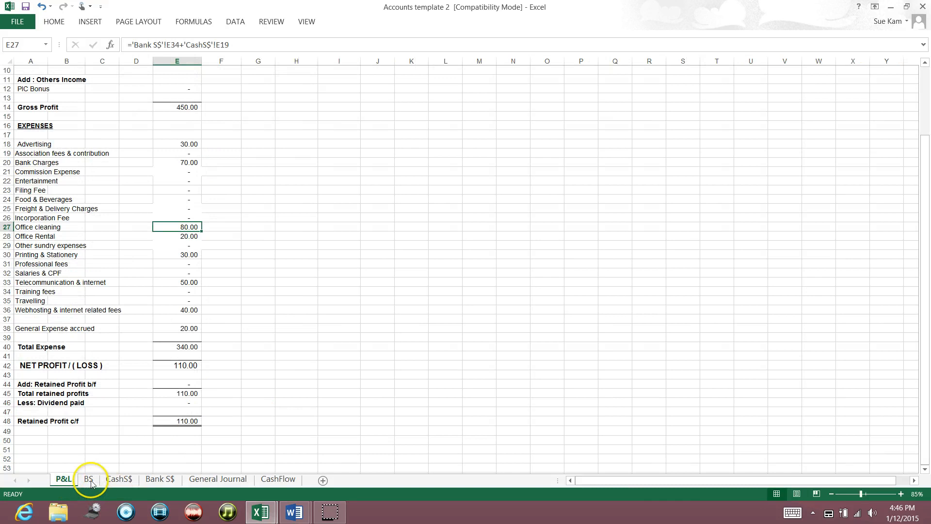
{"action": "left_click", "coordinate": [90, 480]}
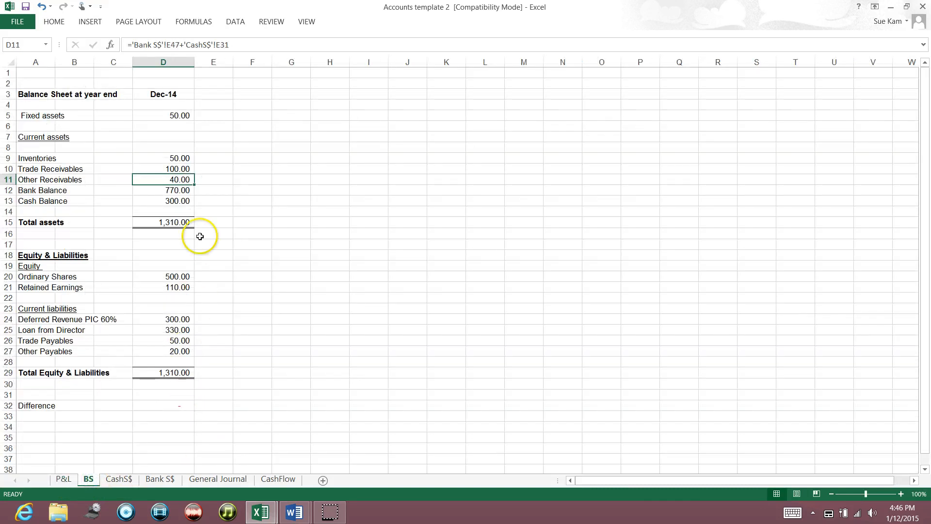
{"action": "left_click", "coordinate": [272, 480]}
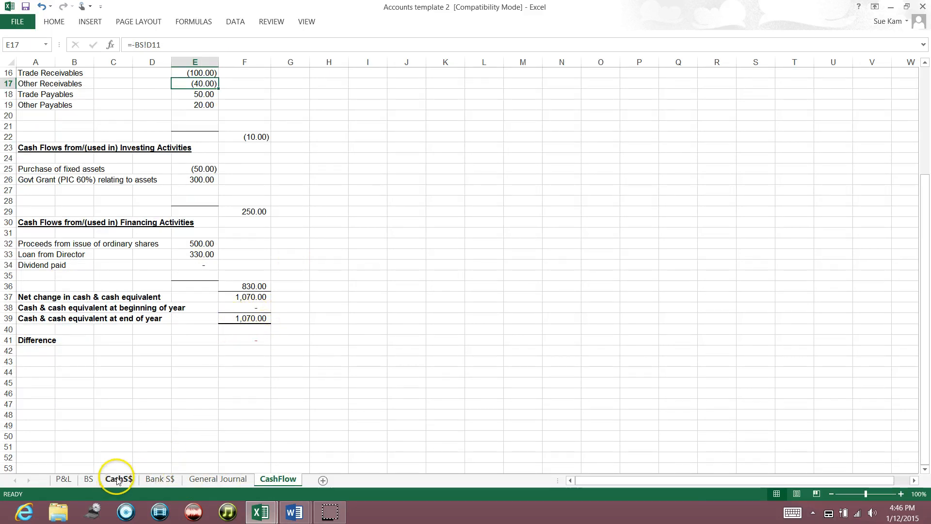
{"action": "left_click", "coordinate": [88, 479]}
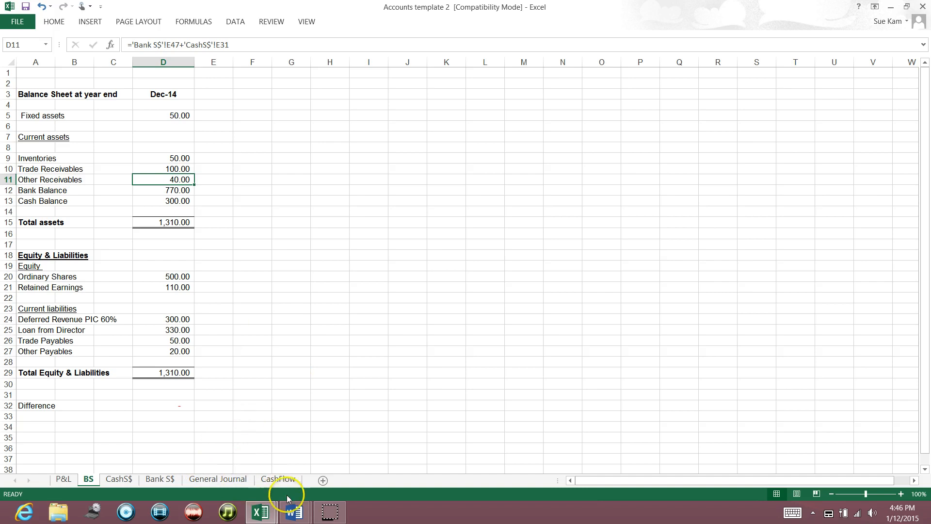
Step: Switch to Word and show the "Accounting - Thank You" document
{"action": "left_click", "coordinate": [302, 518]}
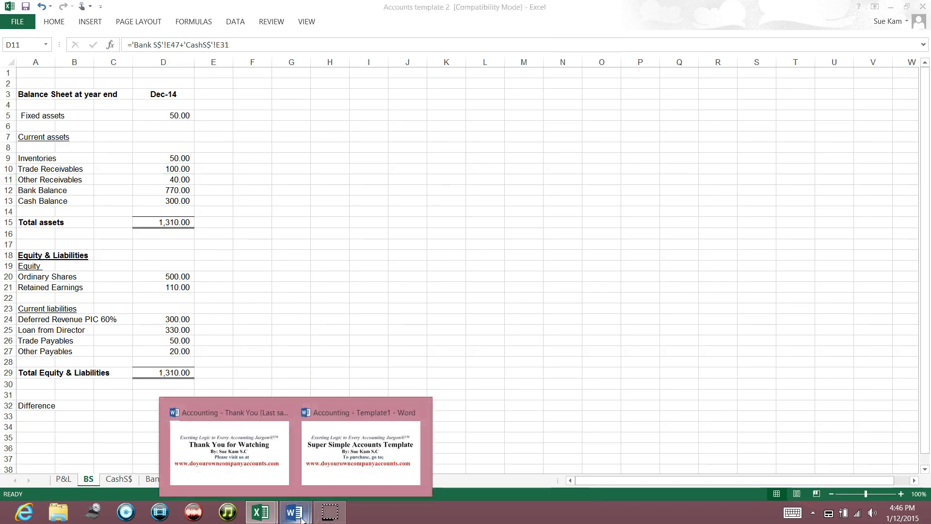
{"action": "left_click", "coordinate": [229, 464]}
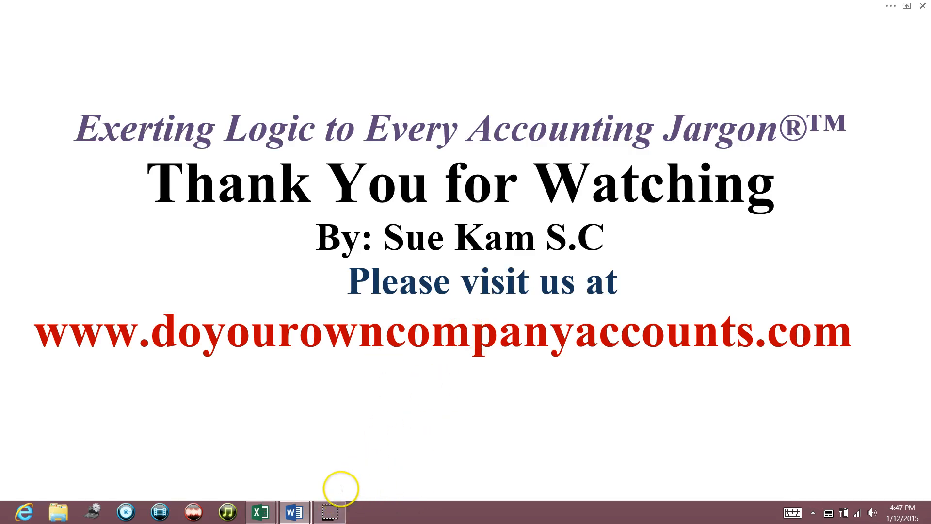
{"action": "mouse_move", "coordinate": [333, 515]}
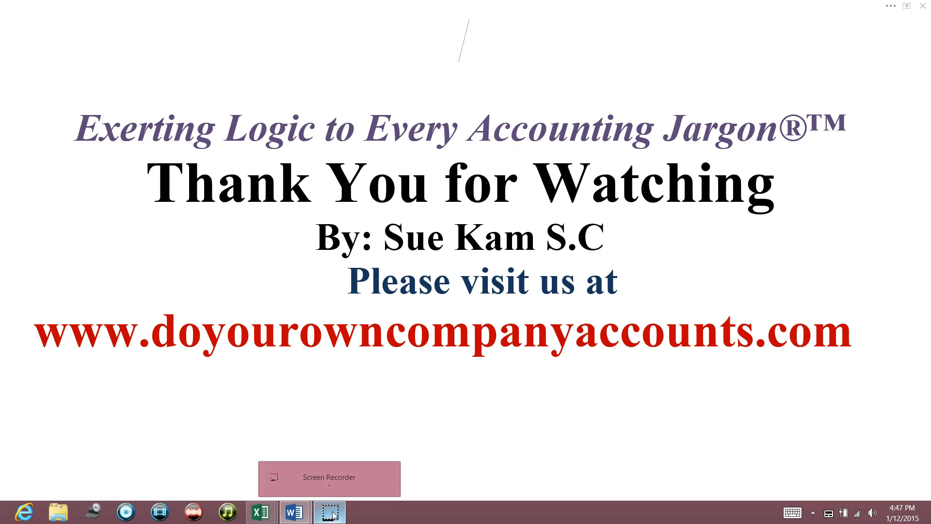